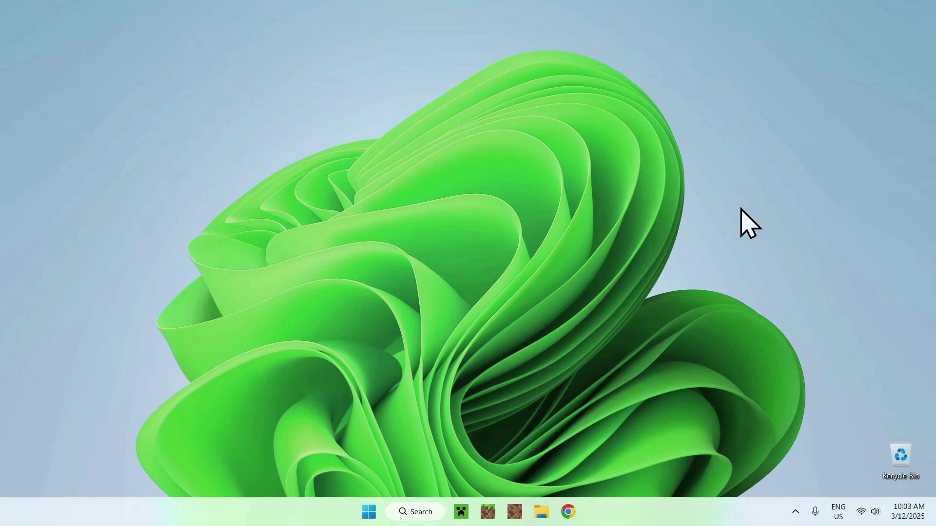
Launch the Minecraft Launcher from its taskbar icon
{"action": "left_click", "coordinate": [460, 510]}
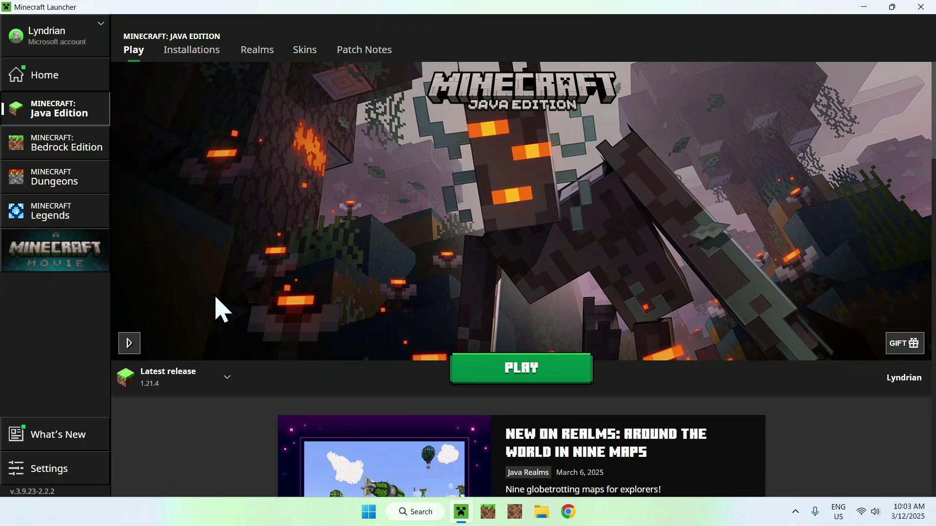
Keep Latest release selected and open its .minecraft game folder from Installations
{"action": "left_click", "coordinate": [227, 380]}
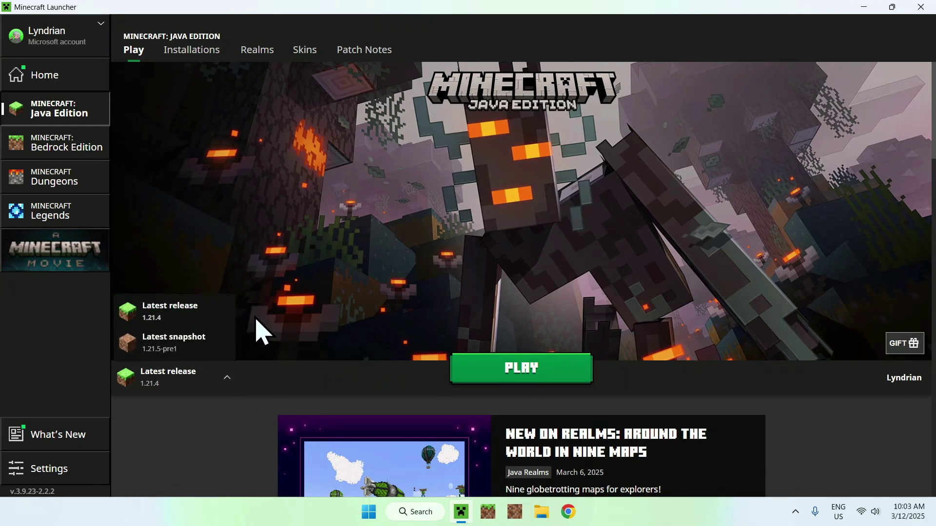
{"action": "left_click", "coordinate": [279, 335]}
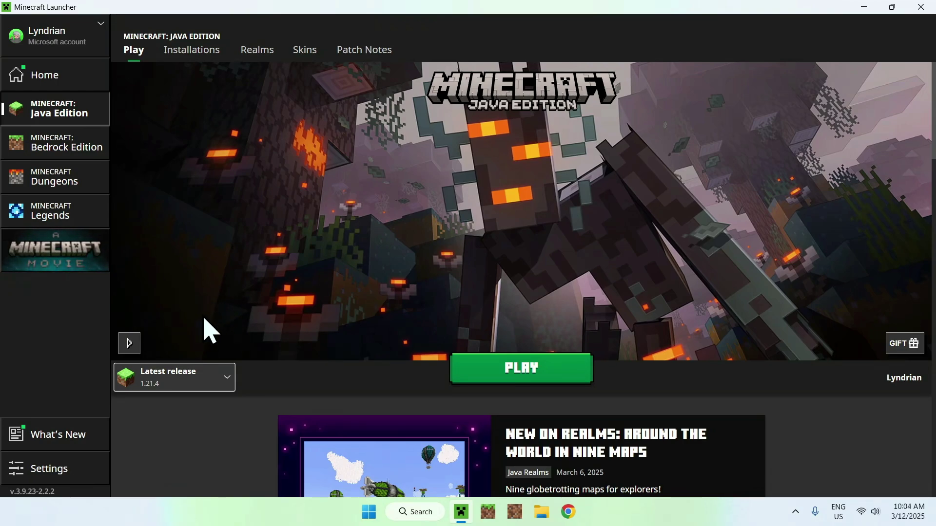
{"action": "left_click", "coordinate": [191, 57]}
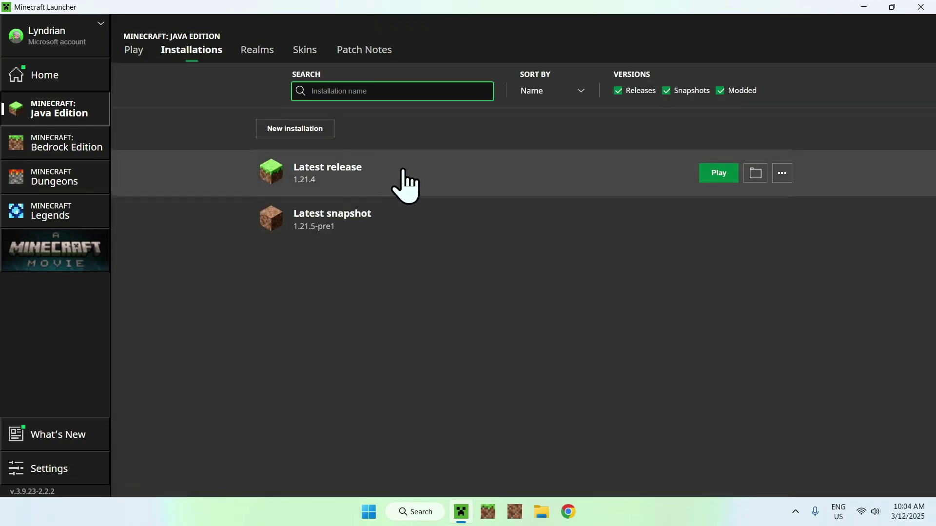
{"action": "left_click", "coordinate": [755, 173]}
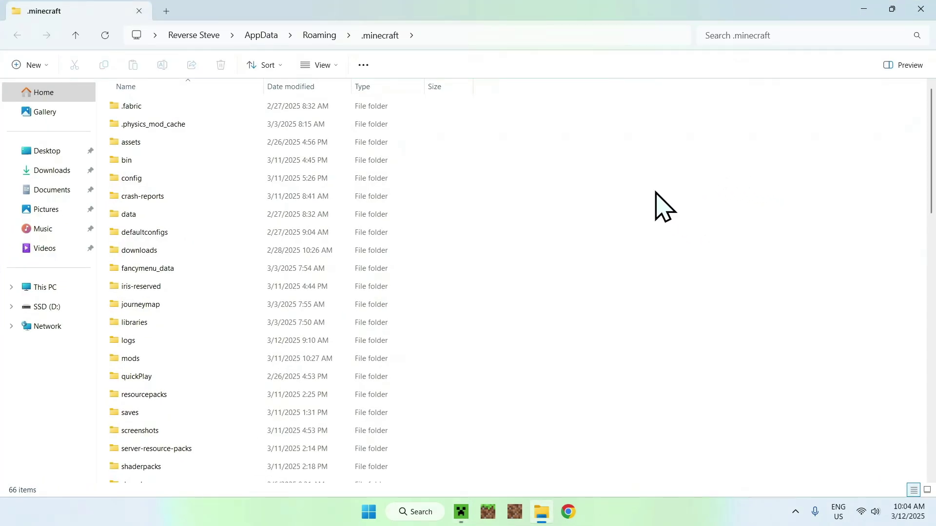
Open the versions folder inside .minecraft
{"action": "scroll", "coordinate": [664, 206], "scroll_direction": "down", "scroll_amount": 1}
{"action": "scroll", "coordinate": [664, 206], "scroll_direction": "down", "scroll_amount": 1}
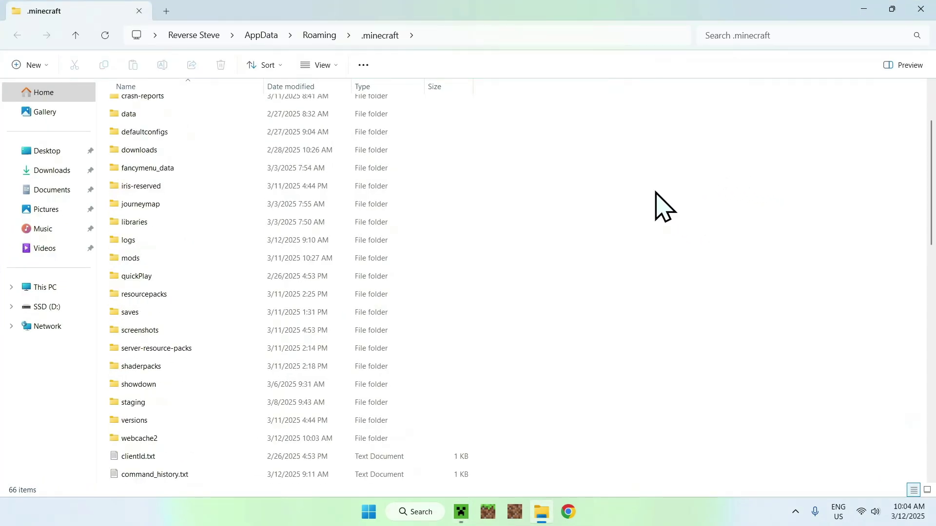
{"action": "left_click", "coordinate": [423, 420]}
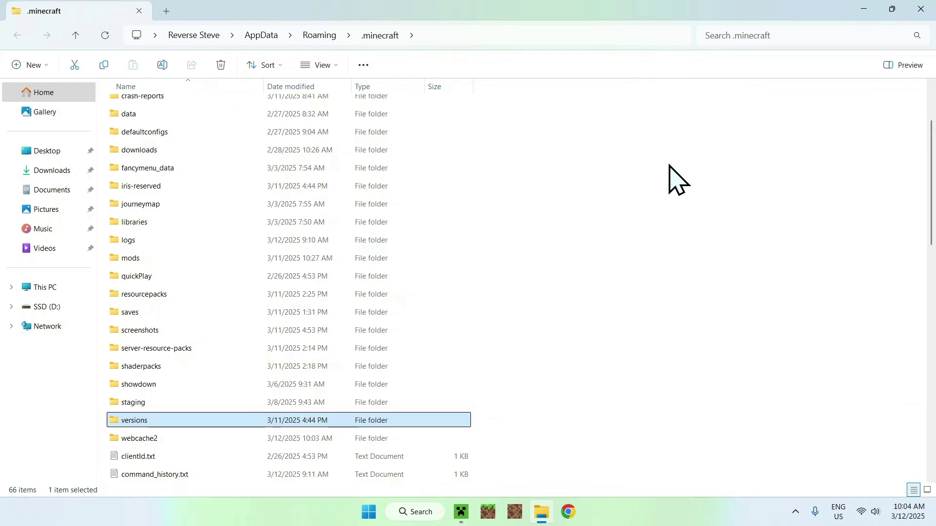
{"action": "double_click", "coordinate": [231, 422]}
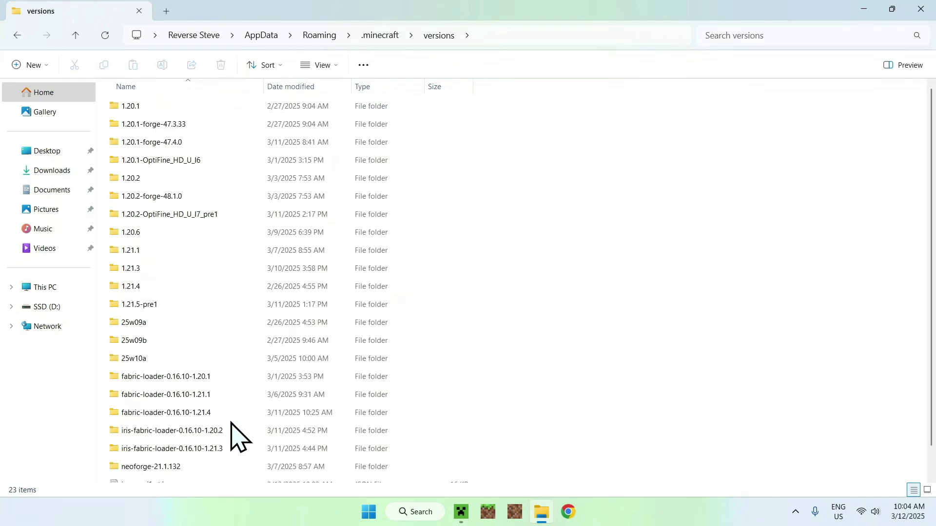
Copy the 1.21.4 version folder and go to Downloads
{"action": "scroll", "coordinate": [516, 179], "scroll_direction": "down", "scroll_amount": 1}
{"action": "scroll", "coordinate": [515, 178], "scroll_direction": "up", "scroll_amount": 1}
{"action": "scroll", "coordinate": [537, 181], "scroll_direction": "down", "scroll_amount": 1}
{"action": "scroll", "coordinate": [560, 185], "scroll_direction": "up", "scroll_amount": 1}
{"action": "scroll", "coordinate": [550, 165], "scroll_direction": "down", "scroll_amount": 1}
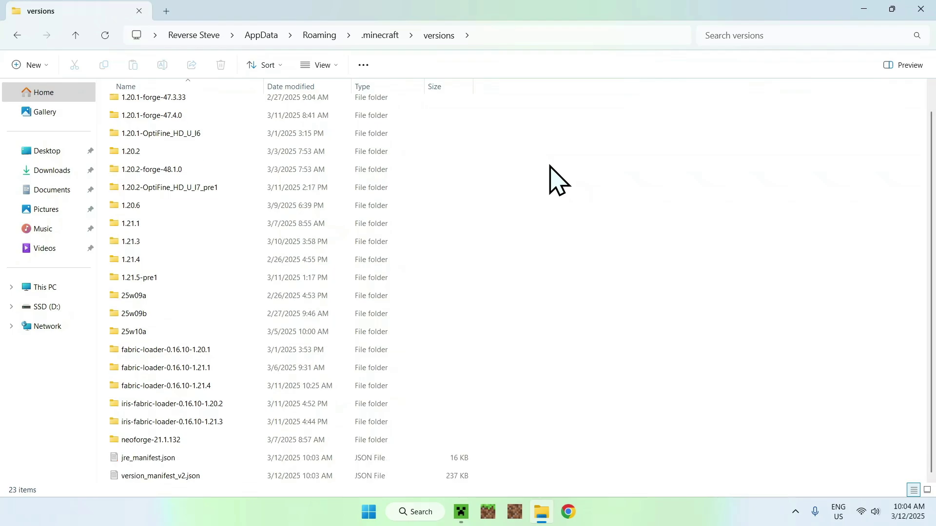
{"action": "scroll", "coordinate": [550, 166], "scroll_direction": "up", "scroll_amount": 1}
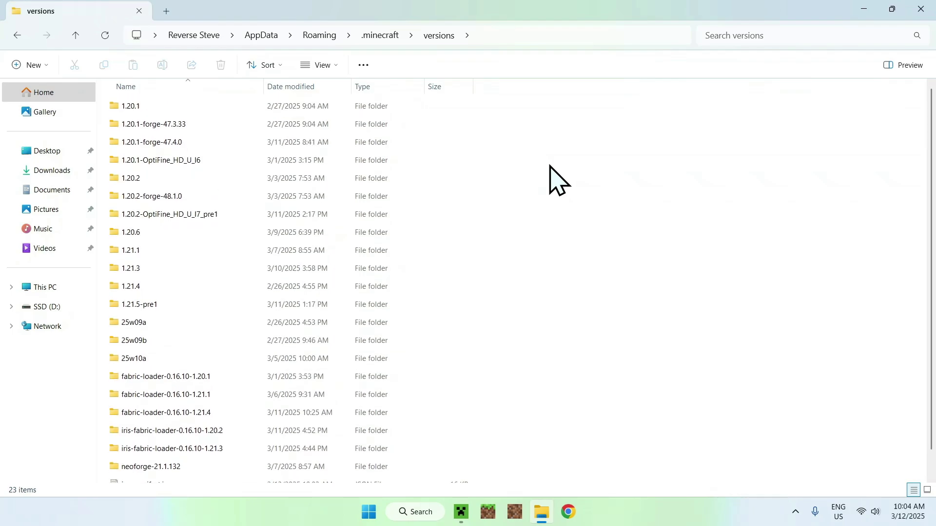
{"action": "left_click", "coordinate": [279, 289]}
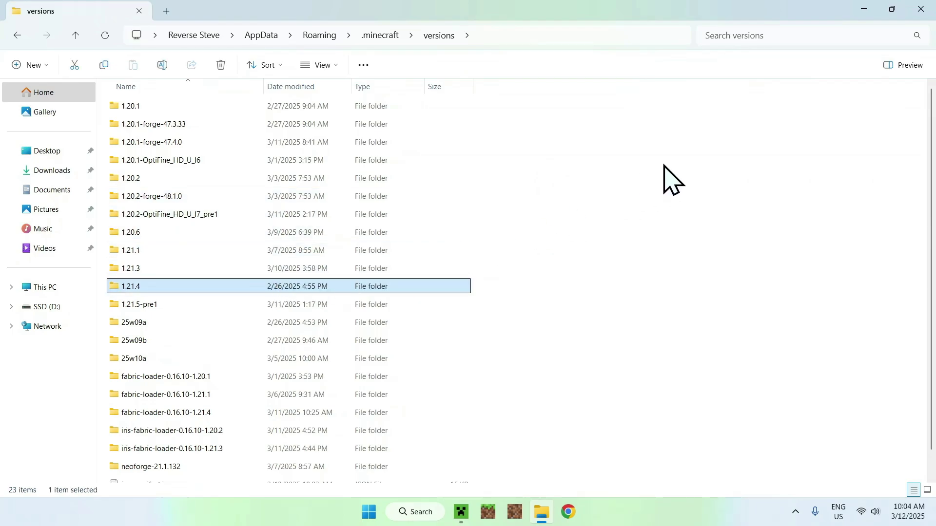
{"action": "left_click", "coordinate": [106, 64]}
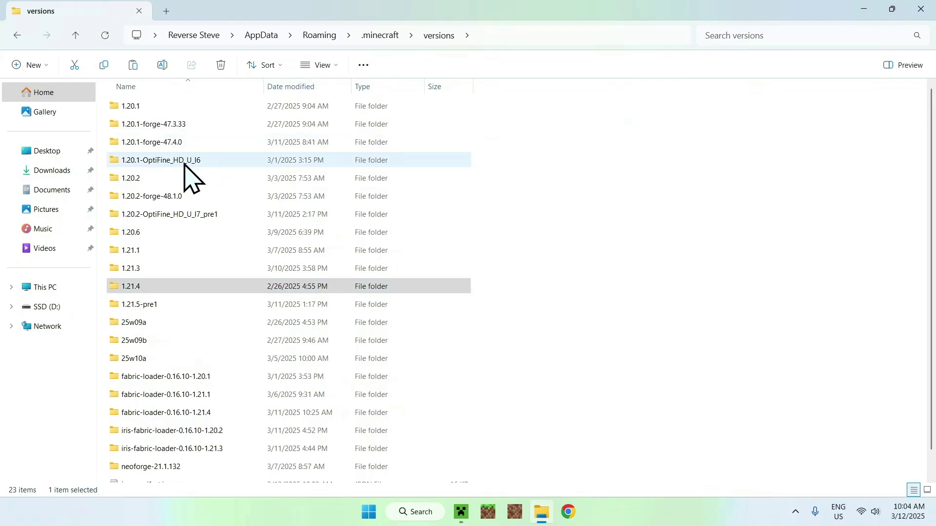
{"action": "left_click", "coordinate": [51, 175]}
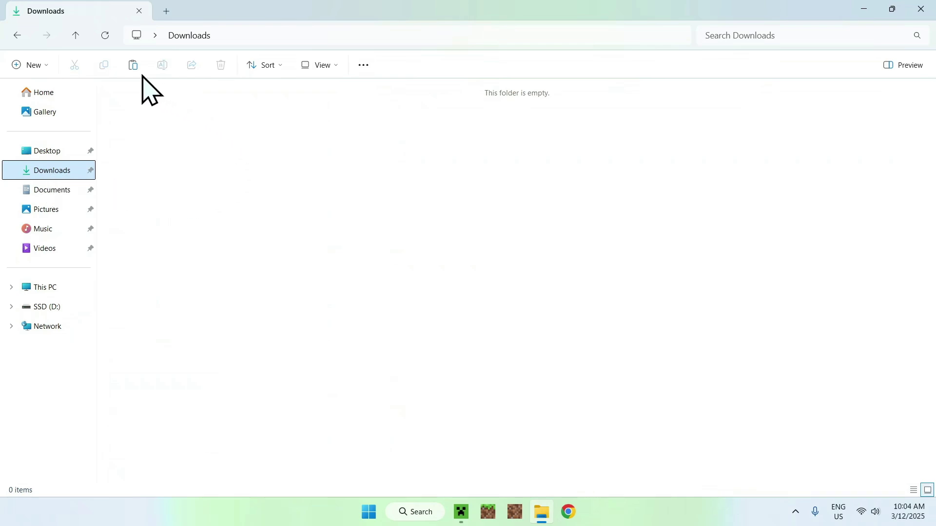
Paste the 1.21.4 folder into Downloads and open it
{"action": "left_click", "coordinate": [132, 66]}
{"action": "left_click", "coordinate": [380, 221]}
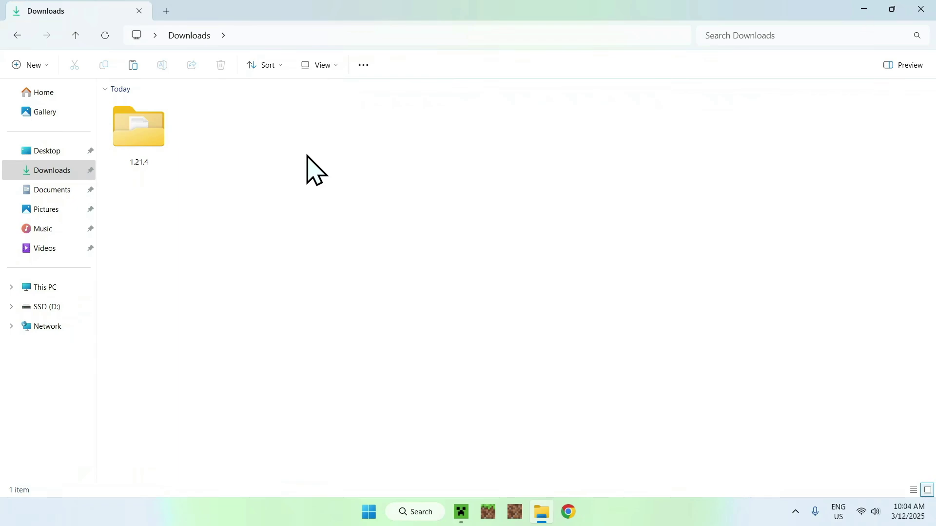
{"action": "double_click", "coordinate": [151, 142]}
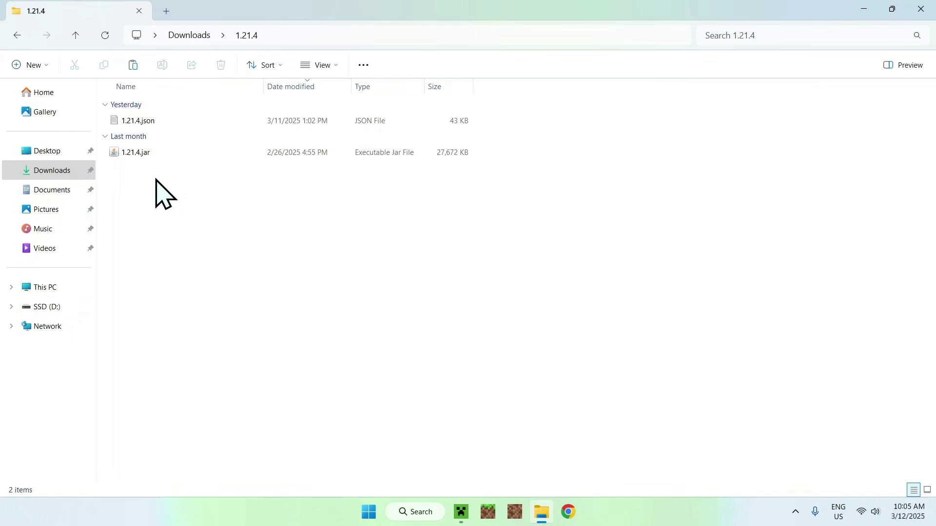
Put a copy of 1.21.4.jar in Downloads and delete the pasted 1.21.4 folder
{"action": "left_click", "coordinate": [169, 154]}
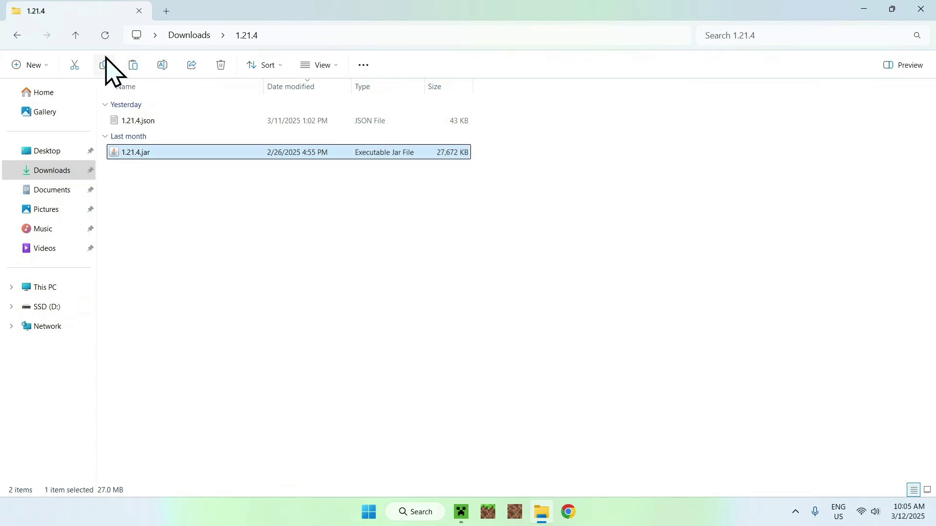
{"action": "left_click", "coordinate": [34, 172]}
{"action": "left_click", "coordinate": [134, 65]}
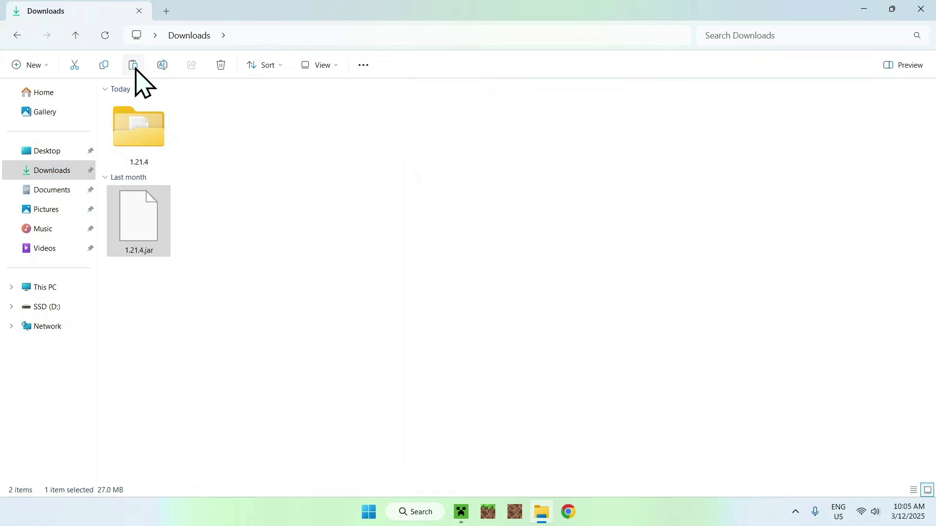
{"action": "left_click", "coordinate": [223, 219]}
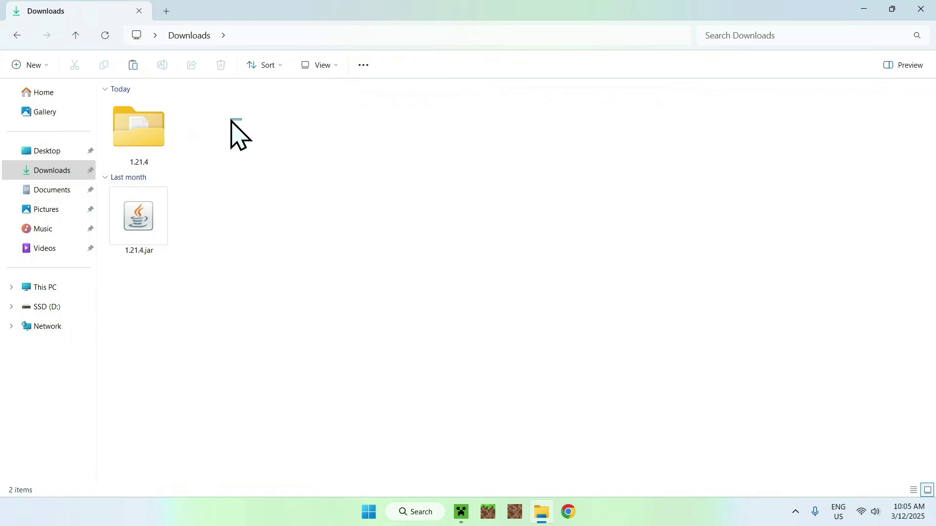
{"action": "left_click_drag", "start_coordinate": [240, 115], "coordinate": [159, 119]}
{"action": "left_click", "coordinate": [219, 71]}
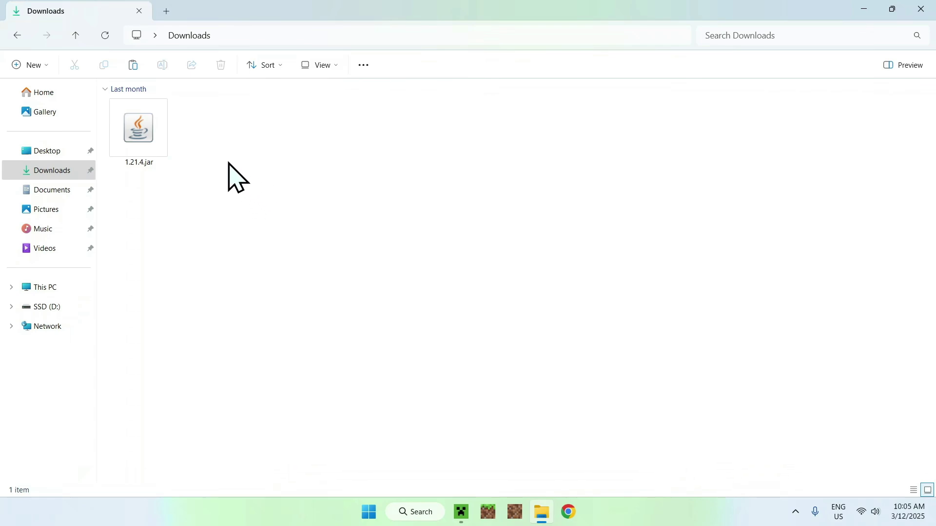
Select 1.21.4.jar and check the file-extension view options
{"action": "left_click", "coordinate": [148, 120]}
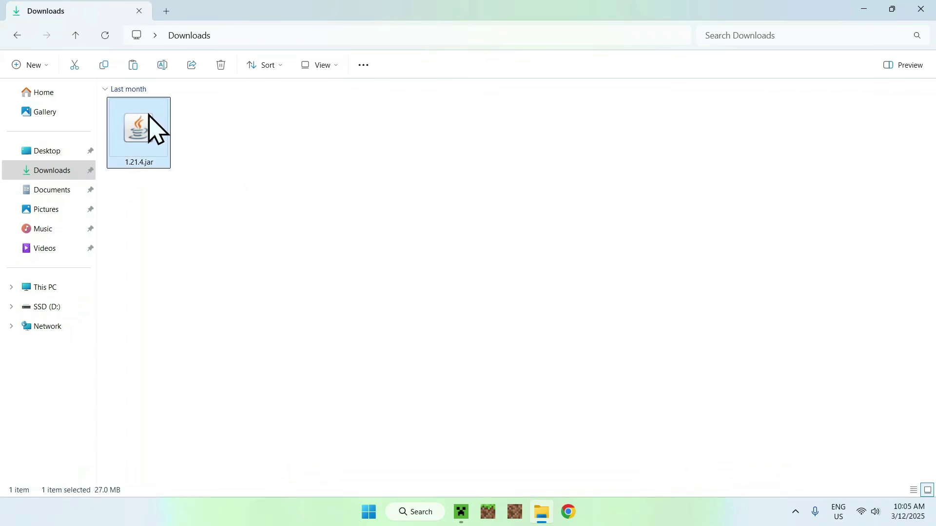
{"action": "left_click", "coordinate": [163, 66]}
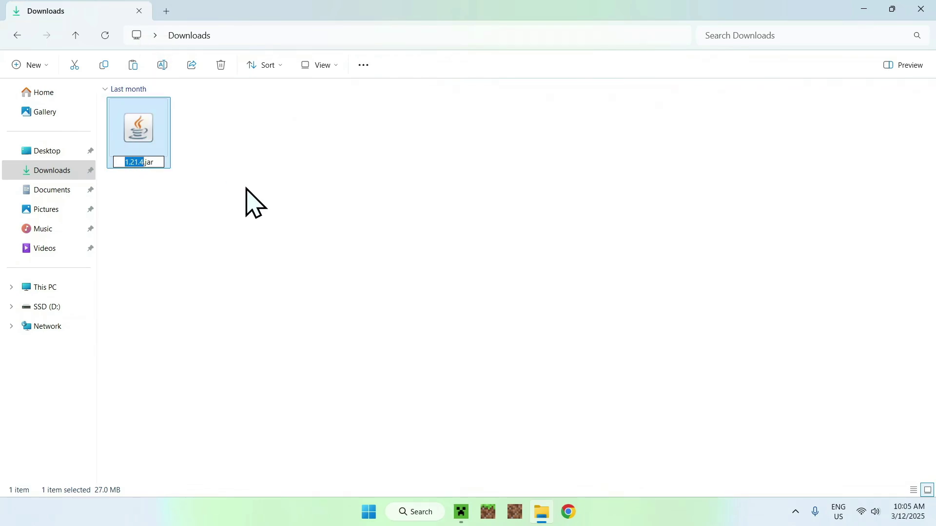
{"action": "left_click", "coordinate": [323, 67]}
{"action": "mouse_move", "coordinate": [305, 295]}
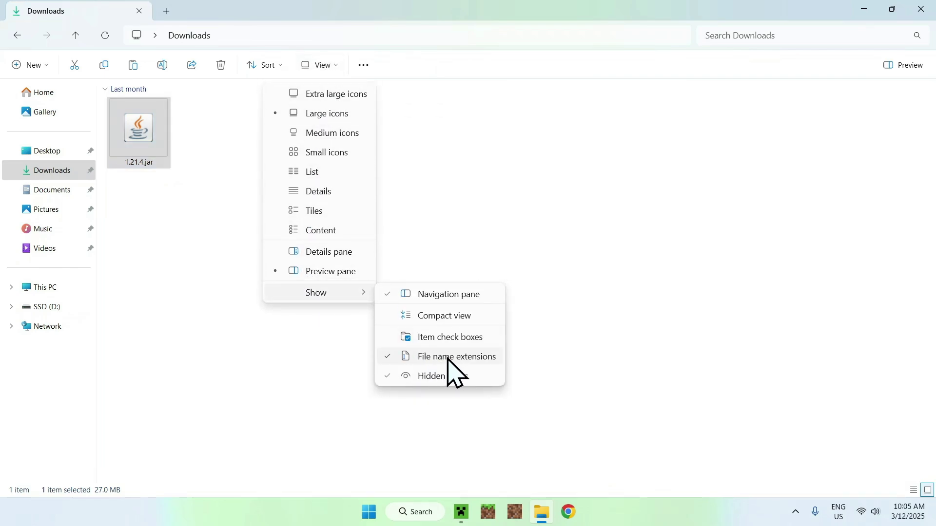
{"action": "left_click", "coordinate": [205, 294]}
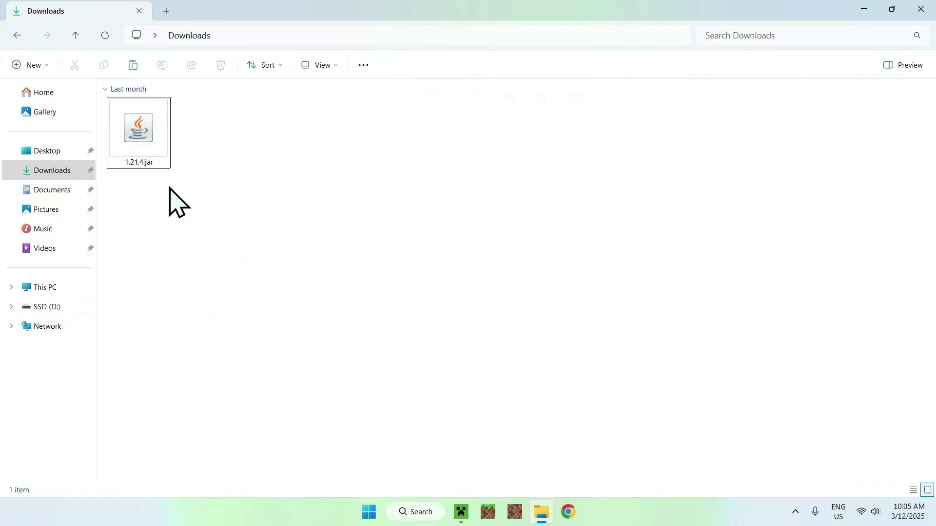
Rename 1.21.4.jar to 1.21.4.zip, confirming the extension change
{"action": "left_click", "coordinate": [165, 115]}
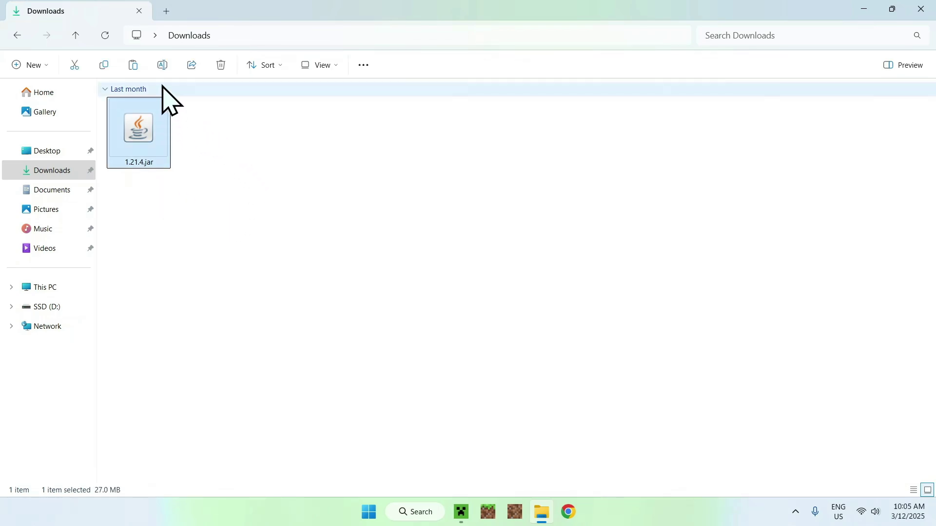
{"action": "left_click", "coordinate": [162, 68]}
{"action": "left_click", "coordinate": [150, 162]}
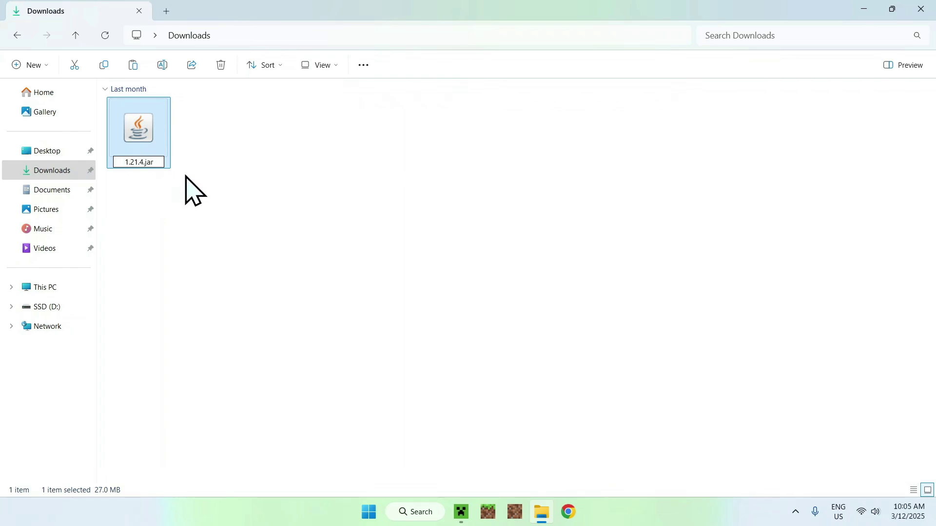
{"action": "key", "text": "BackSpace"}
{"action": "key", "text": "BackSpace"}
{"action": "type", "text": "zip"}
{"action": "key", "text": "Return"}
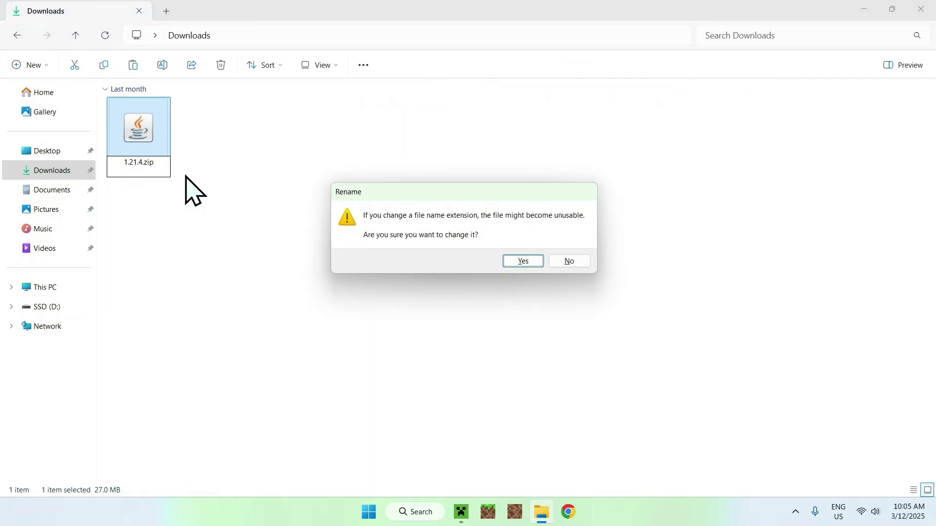
{"action": "left_click", "coordinate": [533, 265]}
{"action": "left_click", "coordinate": [261, 311]}
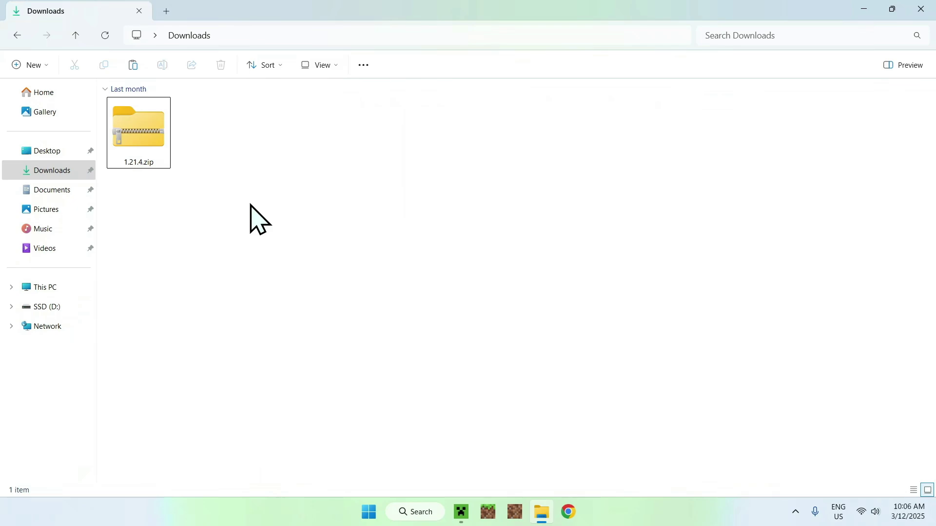
Use Extract All on 1.21.4.zip to unpack it into a 1.21.4 folder in Downloads
{"action": "right_click", "coordinate": [153, 131]}
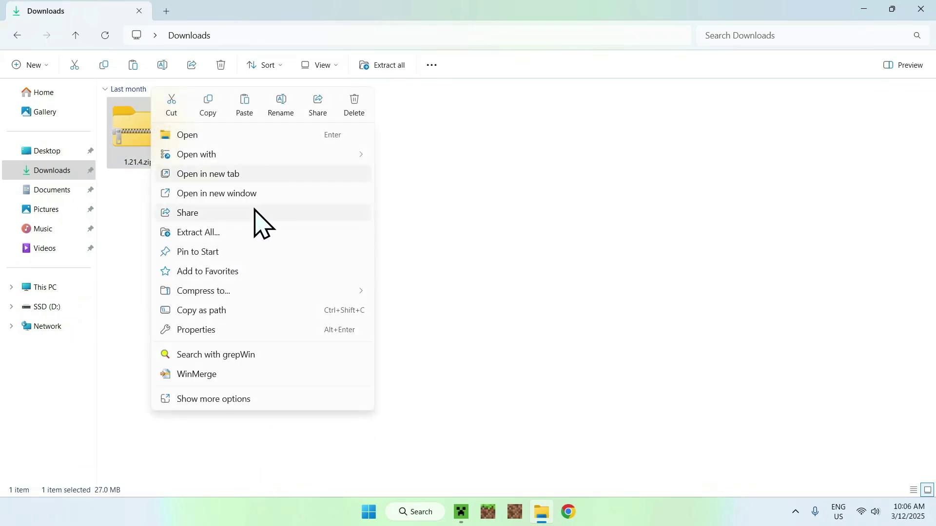
{"action": "left_click", "coordinate": [236, 233]}
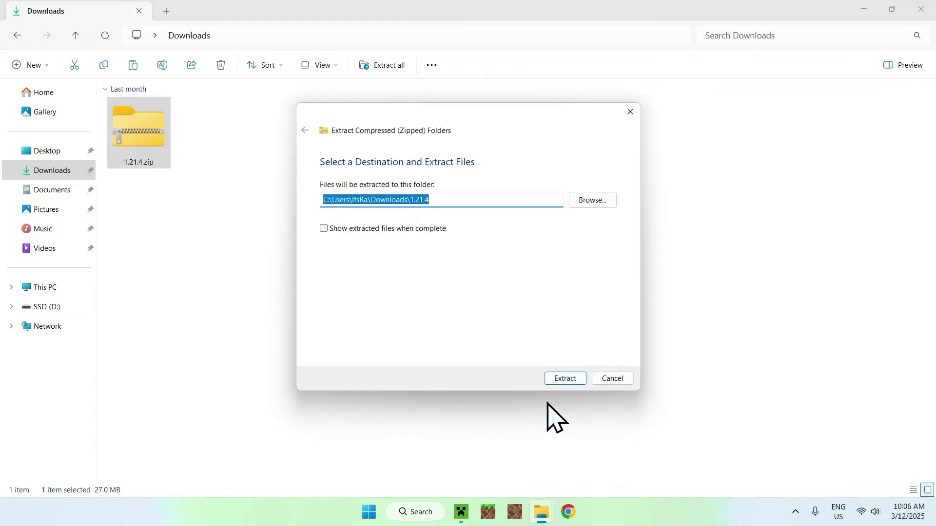
{"action": "left_click", "coordinate": [566, 381]}
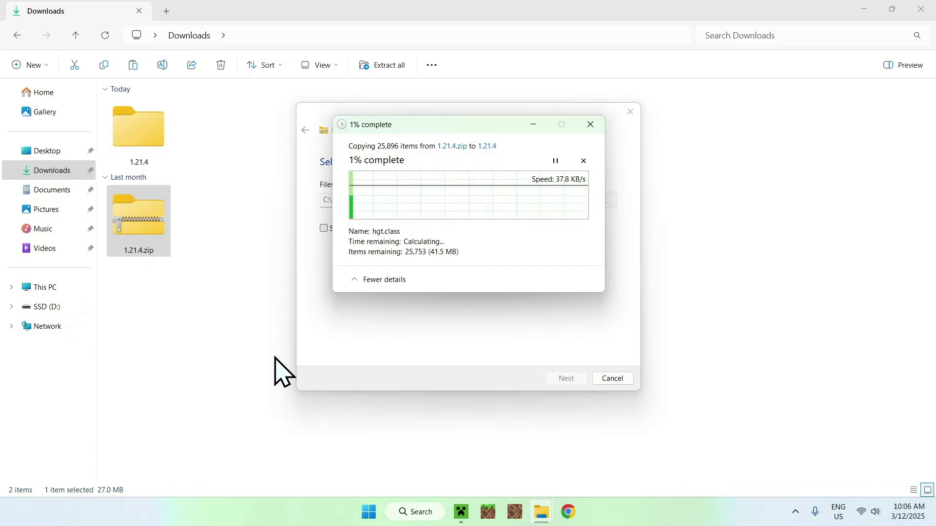
{"action": "left_click", "coordinate": [229, 348]}
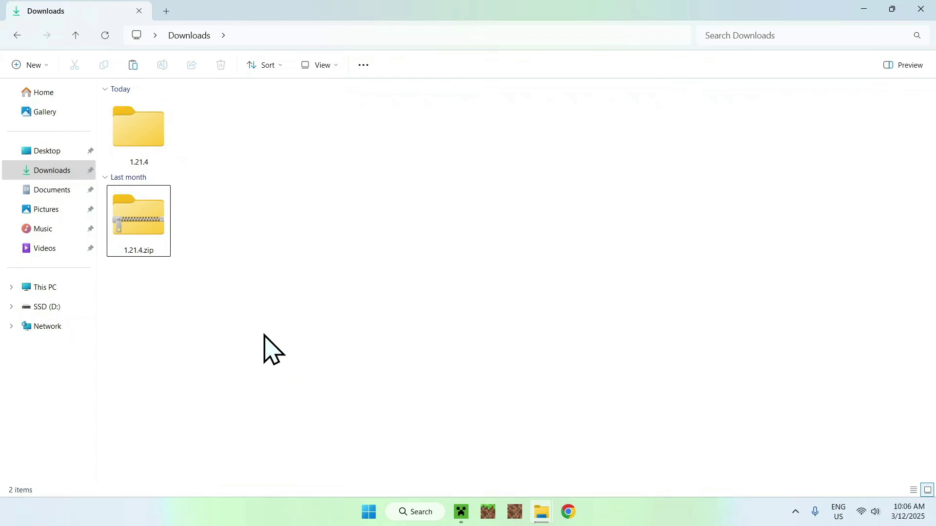
Search Windows for 'paint' and launch paint.net from the results
{"action": "left_click", "coordinate": [410, 512]}
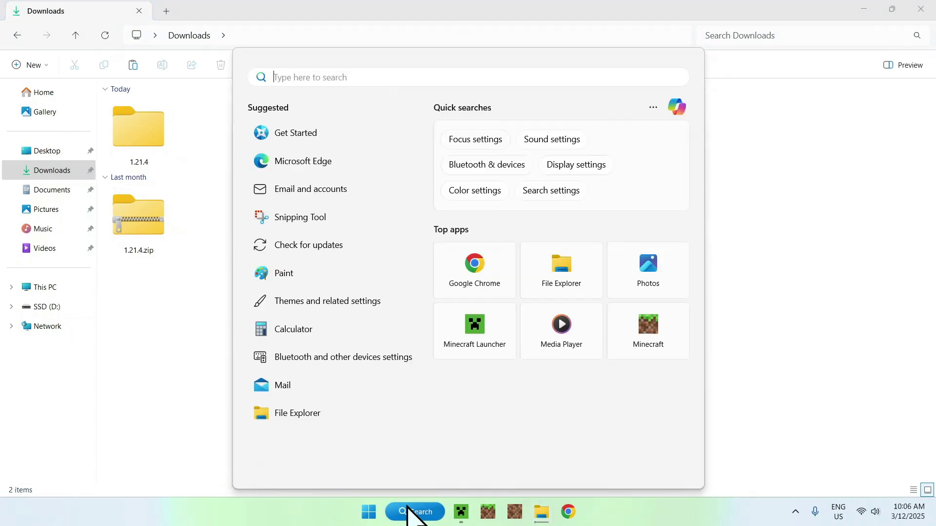
{"action": "type", "text": "paint"}
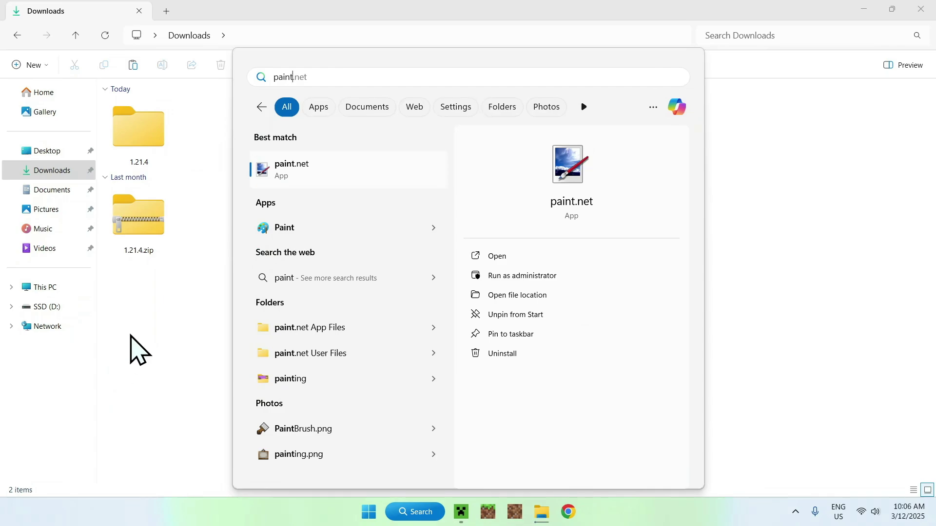
{"action": "left_click", "coordinate": [262, 181]}
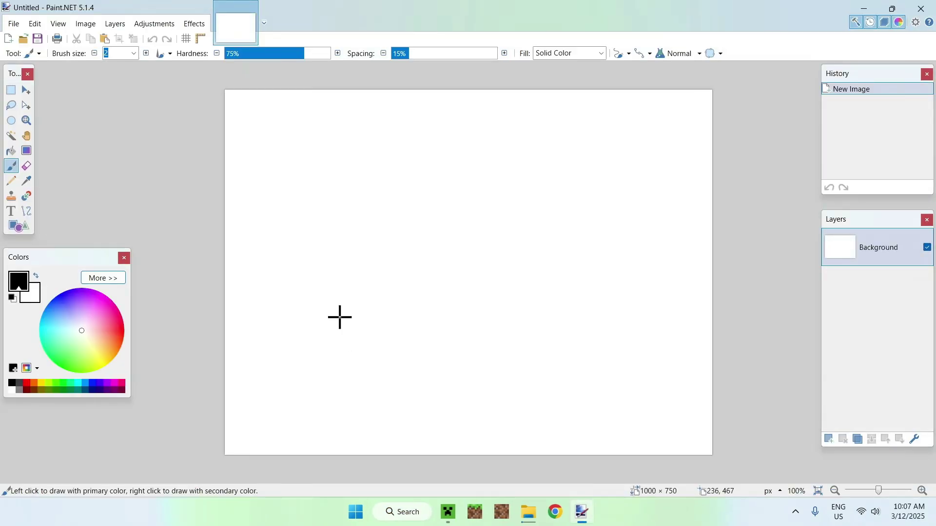
Create a new 1080 × 1080 pixel image via File > New
{"action": "left_click", "coordinate": [20, 28]}
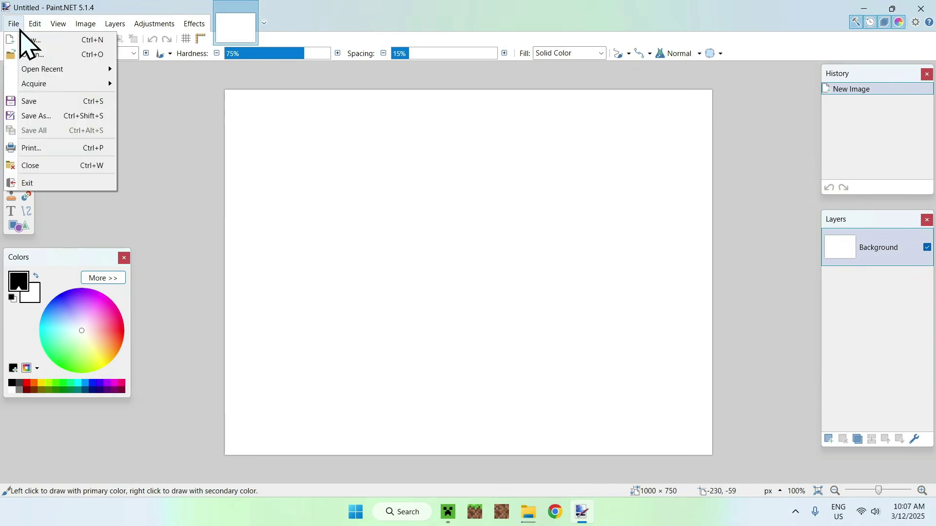
{"action": "left_click", "coordinate": [51, 46]}
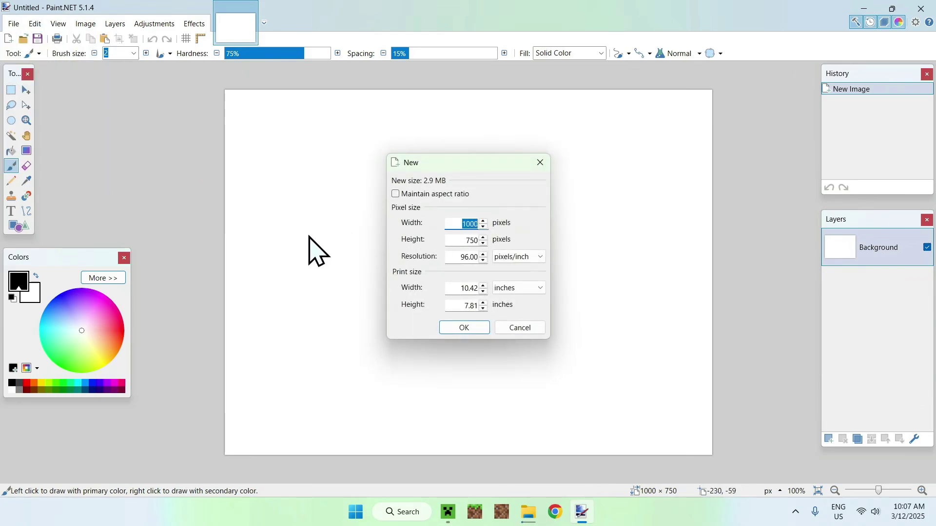
{"action": "type", "text": "1080"}
{"action": "left_click", "coordinate": [453, 244]}
{"action": "type", "text": "1080"}
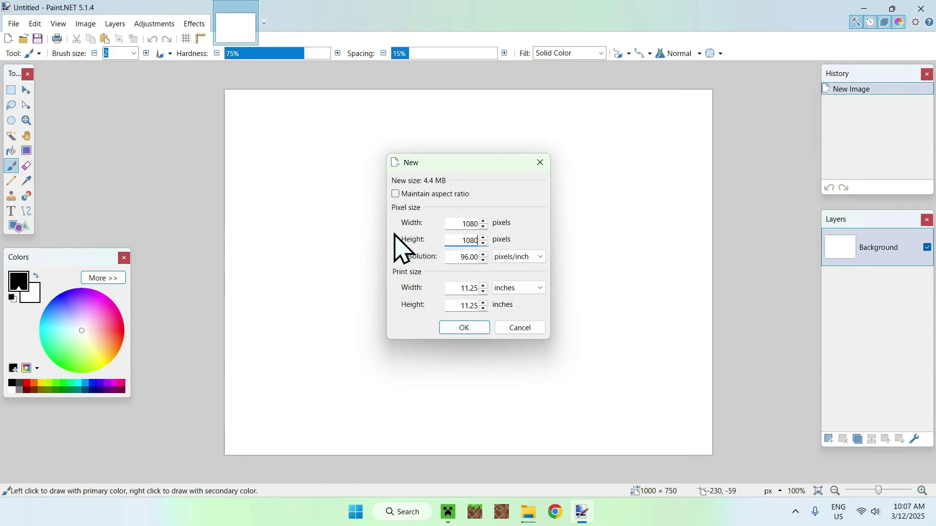
{"action": "left_click", "coordinate": [465, 327]}
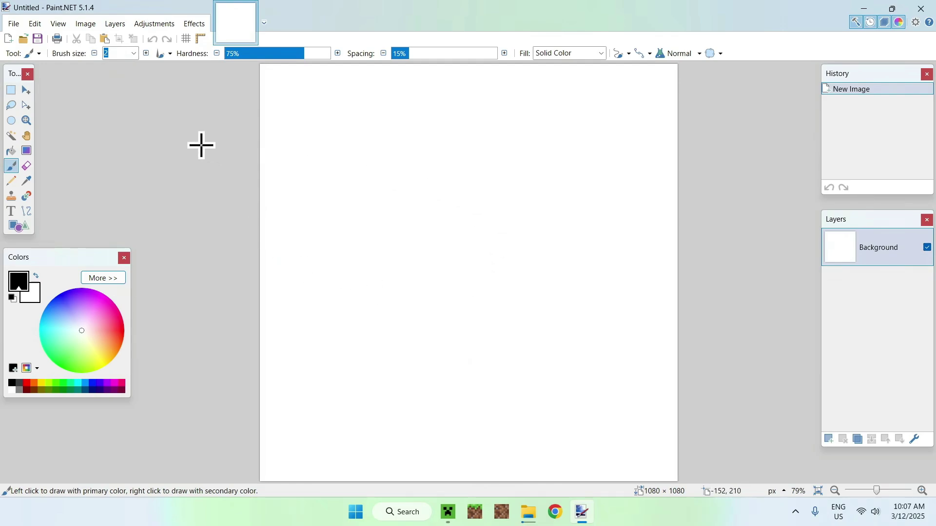
{"action": "left_click", "coordinate": [24, 228]}
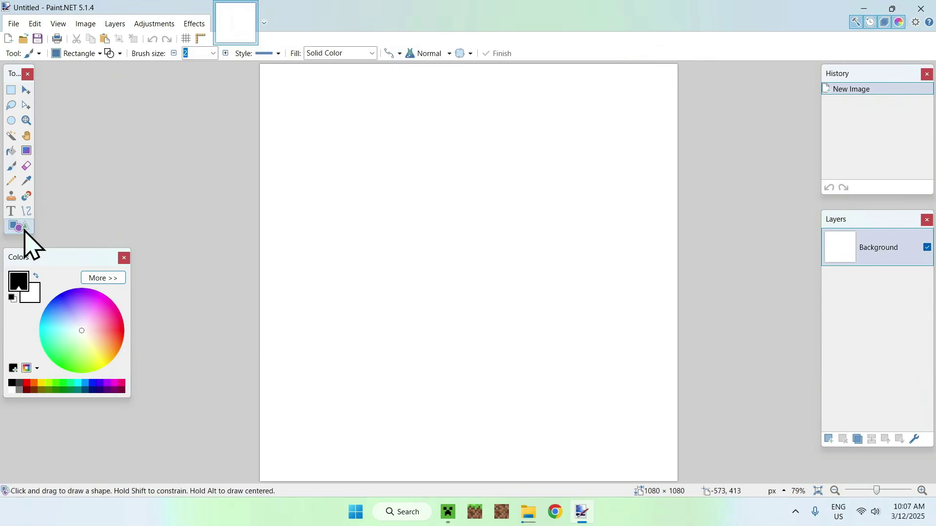
Draw filled green and pink rectangles on the canvas
{"action": "left_click", "coordinate": [122, 323]}
{"action": "left_click", "coordinate": [110, 53]}
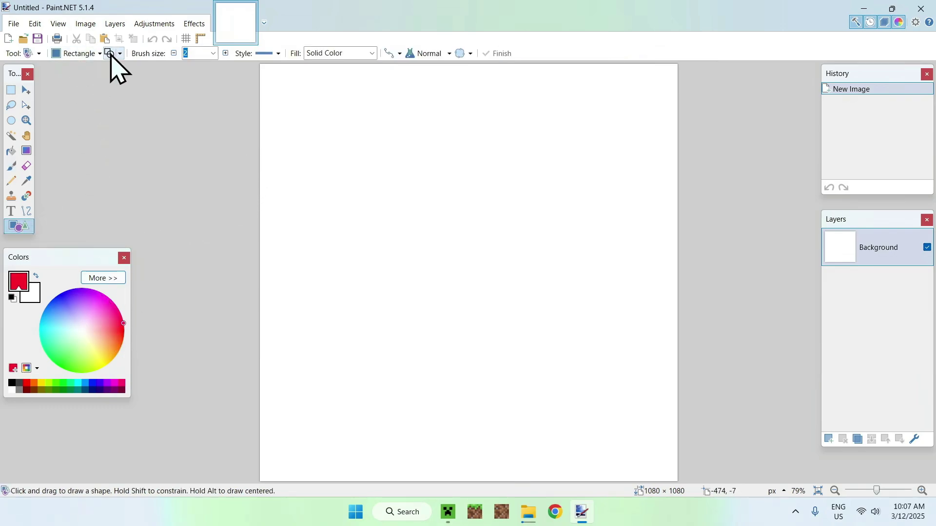
{"action": "left_click_drag", "start_coordinate": [320, 114], "coordinate": [437, 229]}
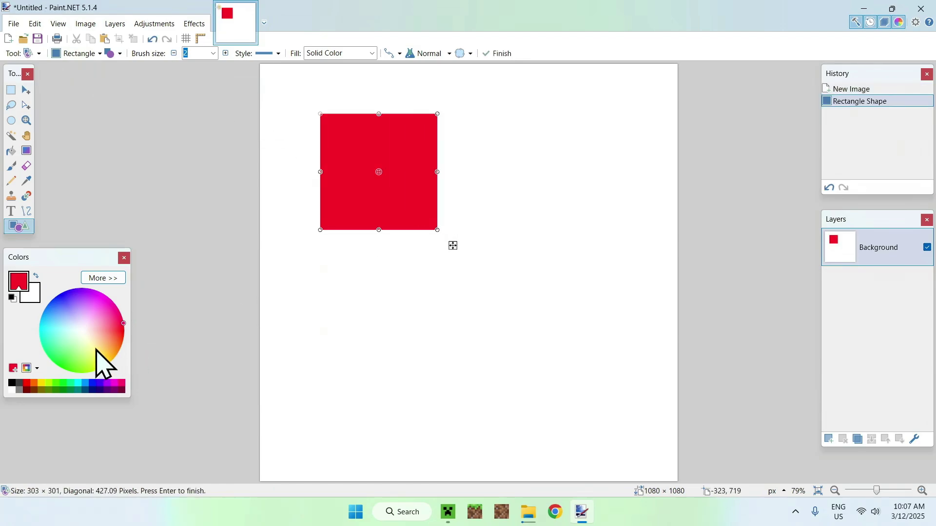
{"action": "left_click", "coordinate": [78, 373]}
{"action": "key", "text": "Return"}
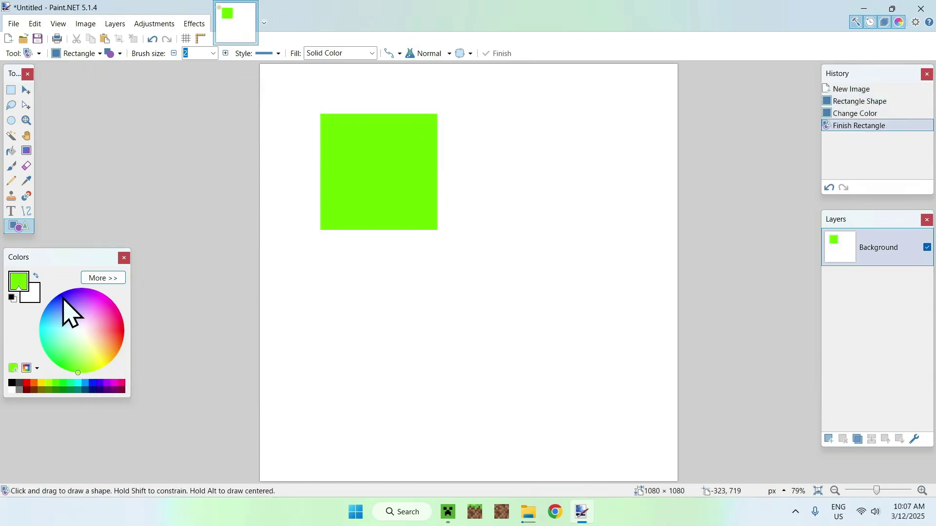
{"action": "left_click", "coordinate": [120, 313]}
{"action": "left_click_drag", "start_coordinate": [497, 199], "coordinate": [636, 340]}
{"action": "key", "text": "Return"}
Add filled blue, red and yellow rectangles, the yellow overlapping the centre
{"action": "left_click", "coordinate": [56, 297]}
{"action": "left_click_drag", "start_coordinate": [313, 277], "coordinate": [481, 428]}
{"action": "key", "text": "Return"}
{"action": "left_click", "coordinate": [124, 336]}
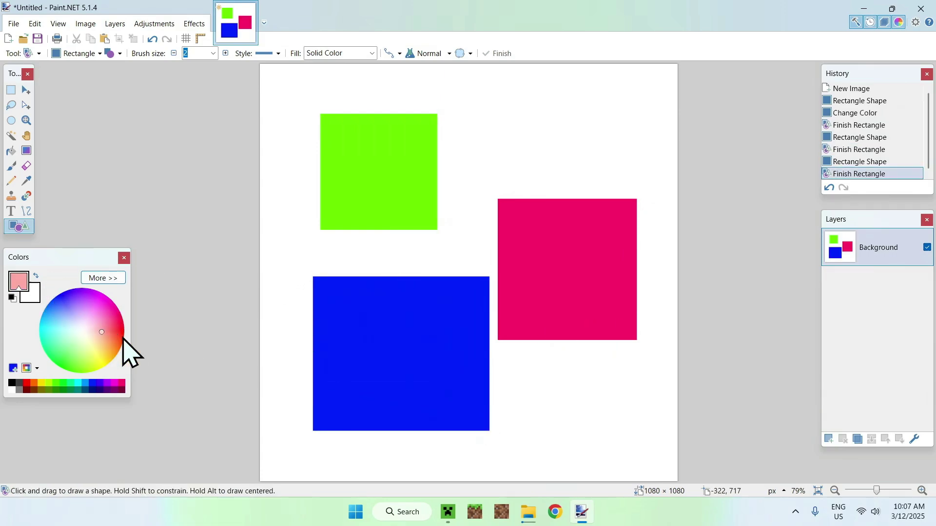
{"action": "left_click_drag", "start_coordinate": [465, 99], "coordinate": [563, 168]}
{"action": "key", "text": "Return"}
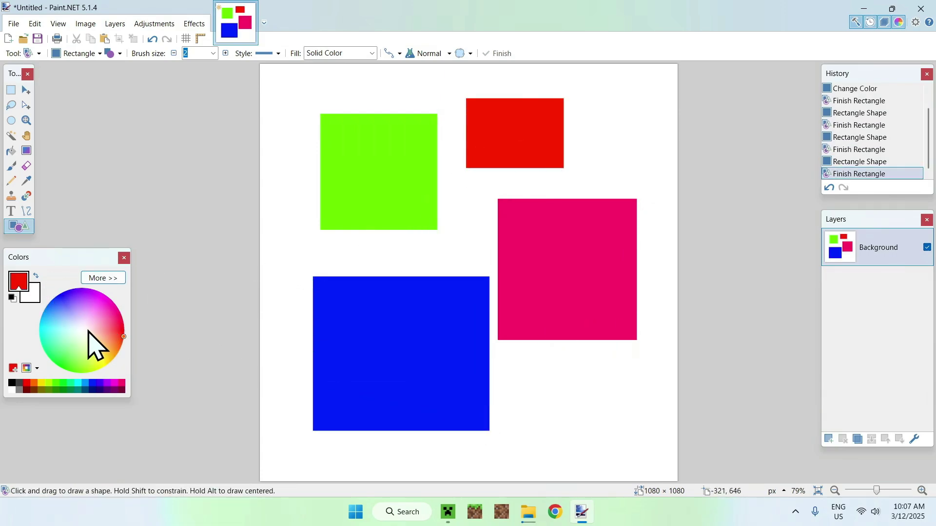
{"action": "left_click", "coordinate": [103, 368]}
{"action": "left_click_drag", "start_coordinate": [402, 178], "coordinate": [543, 311]}
{"action": "key", "text": "Return"}
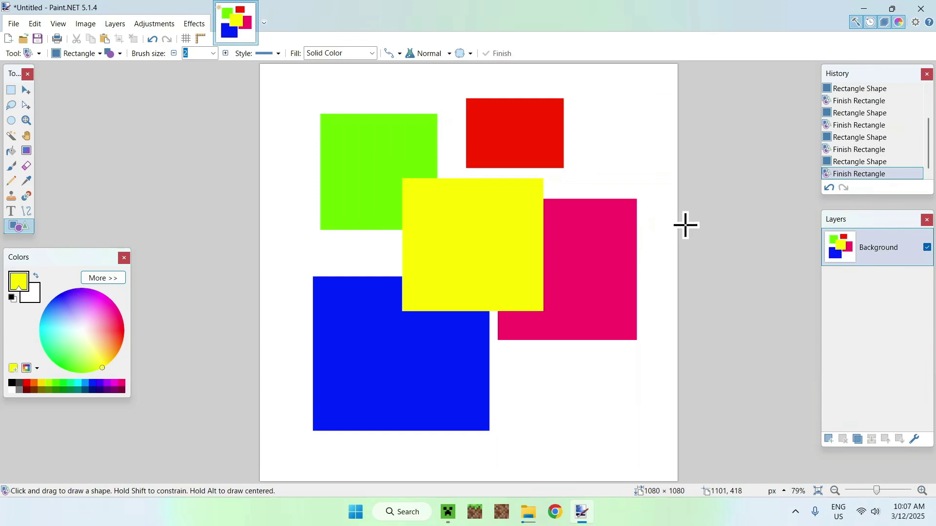
Save the drawing as Untitled.png in Downloads with default PNG settings
{"action": "left_click", "coordinate": [17, 26]}
{"action": "left_click", "coordinate": [17, 27]}
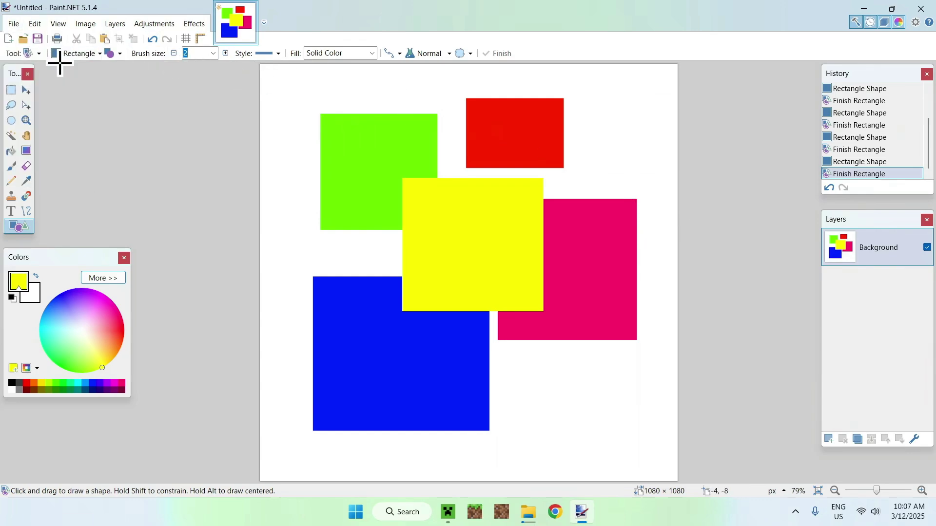
{"action": "left_click", "coordinate": [17, 26]}
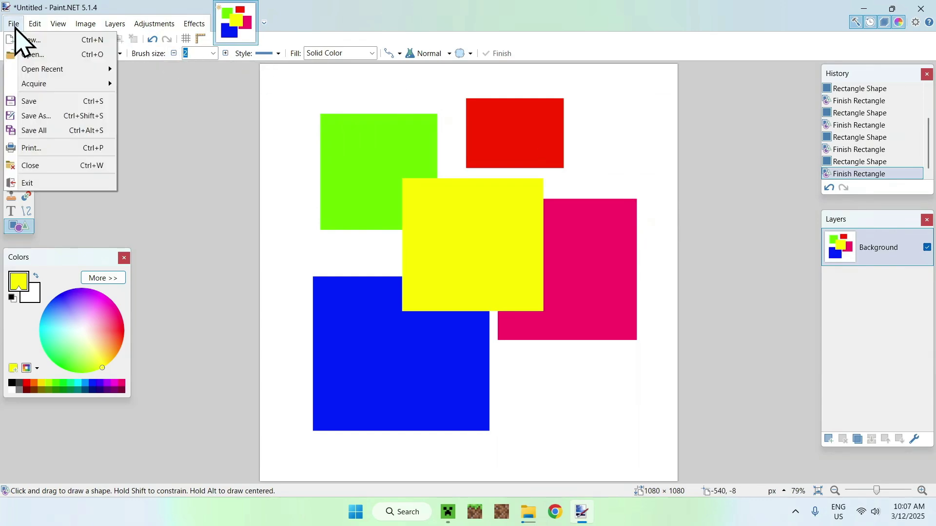
{"action": "left_click", "coordinate": [41, 115]}
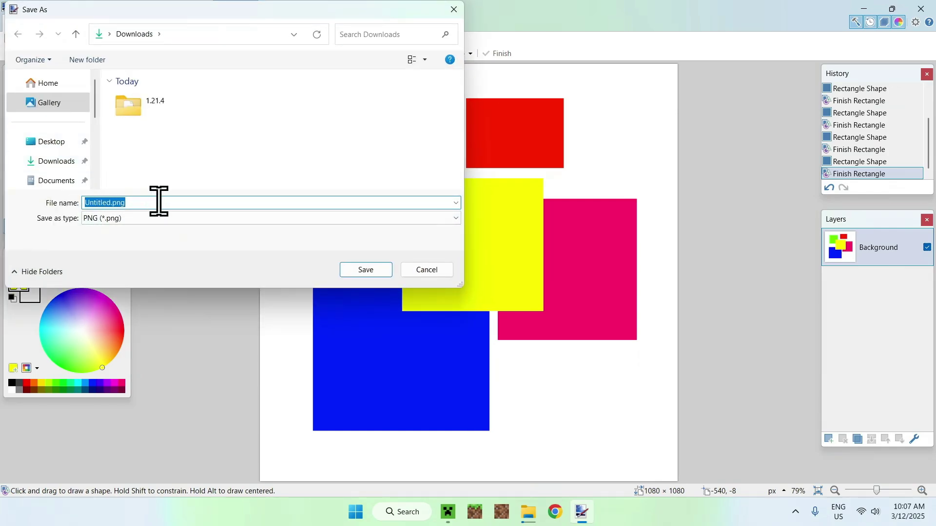
{"action": "left_click", "coordinate": [371, 276]}
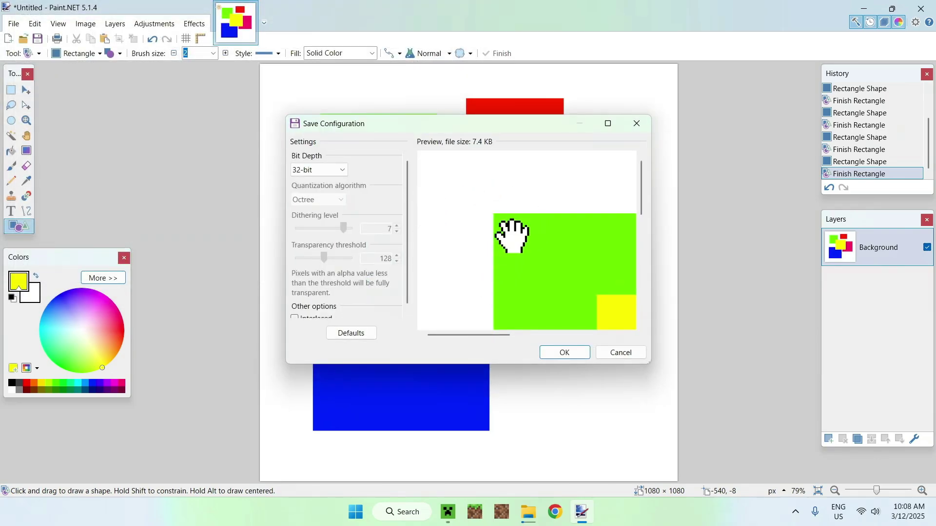
{"action": "left_click", "coordinate": [558, 351]}
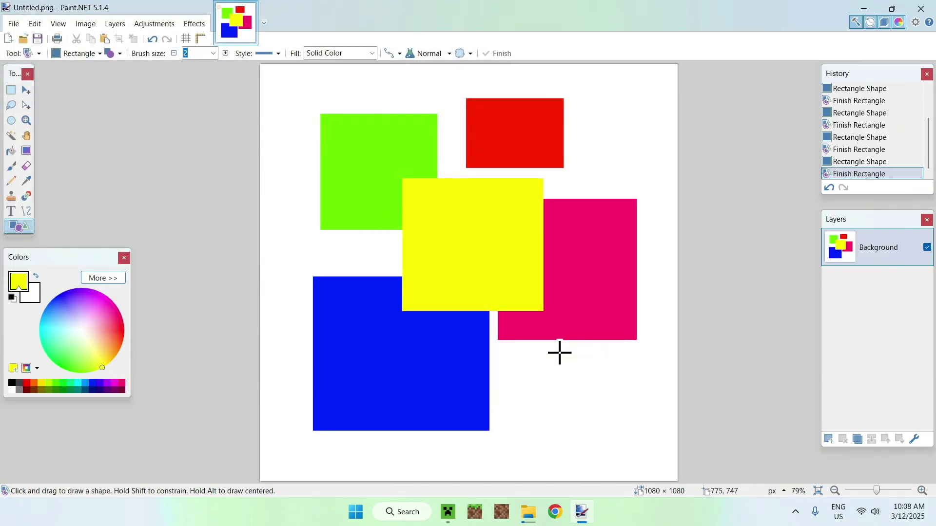
Close Paint.NET, refresh Downloads and rename Untitled.png to pack.png
{"action": "left_click", "coordinate": [921, 8]}
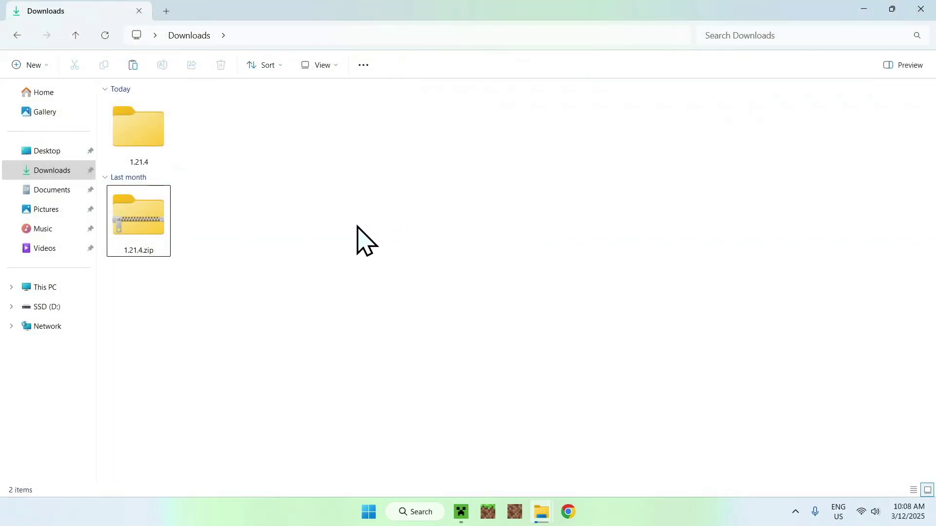
{"action": "left_click", "coordinate": [104, 39]}
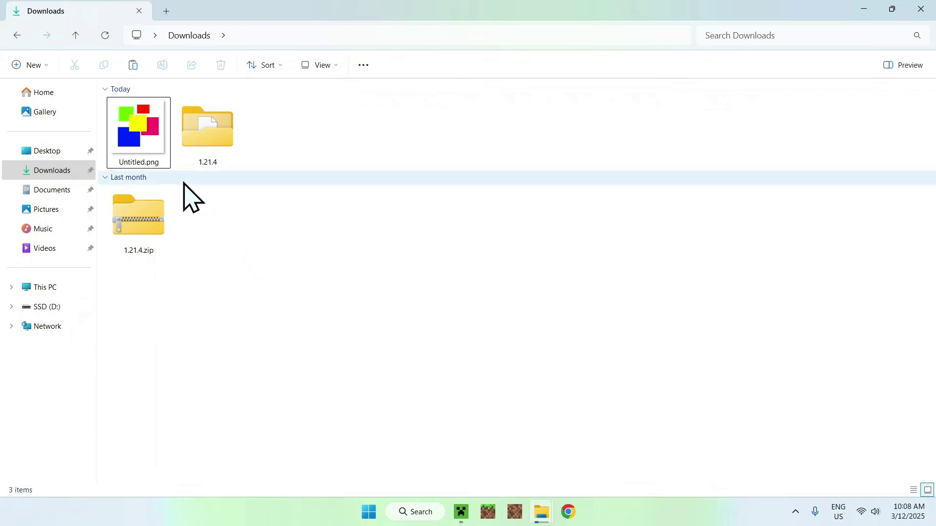
{"action": "left_click", "coordinate": [142, 108]}
{"action": "key", "text": "F2"}
{"action": "type", "text": "pack"}
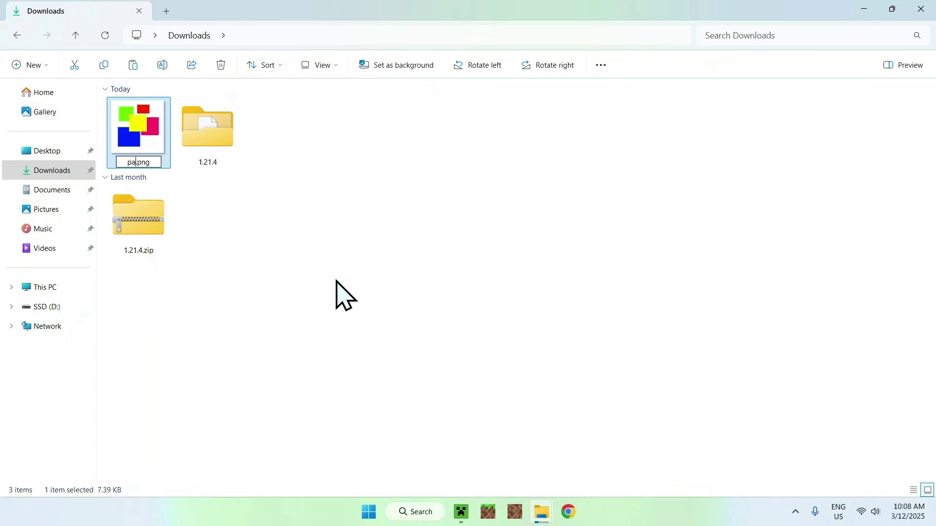
{"action": "left_click", "coordinate": [336, 283]}
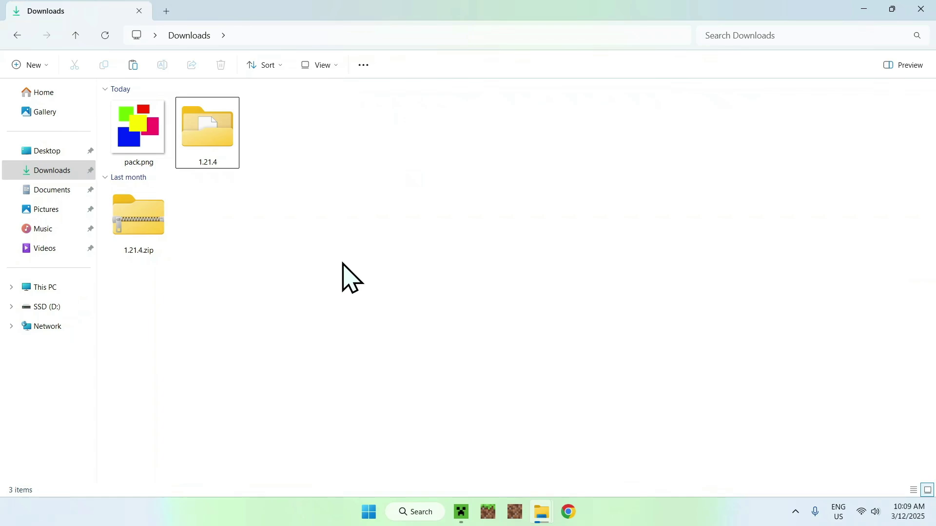
Create a new text document in Downloads and name it pack.txt
{"action": "right_click", "coordinate": [329, 263]}
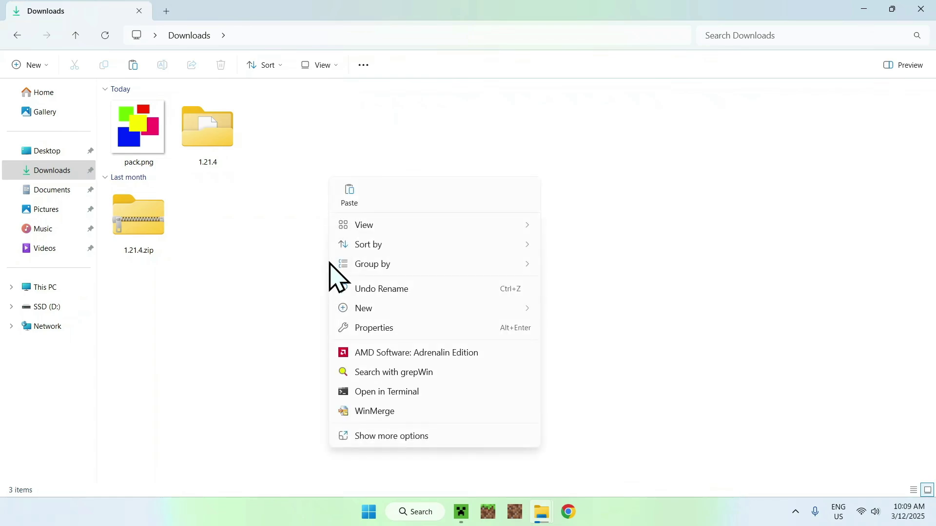
{"action": "mouse_move", "coordinate": [345, 312]}
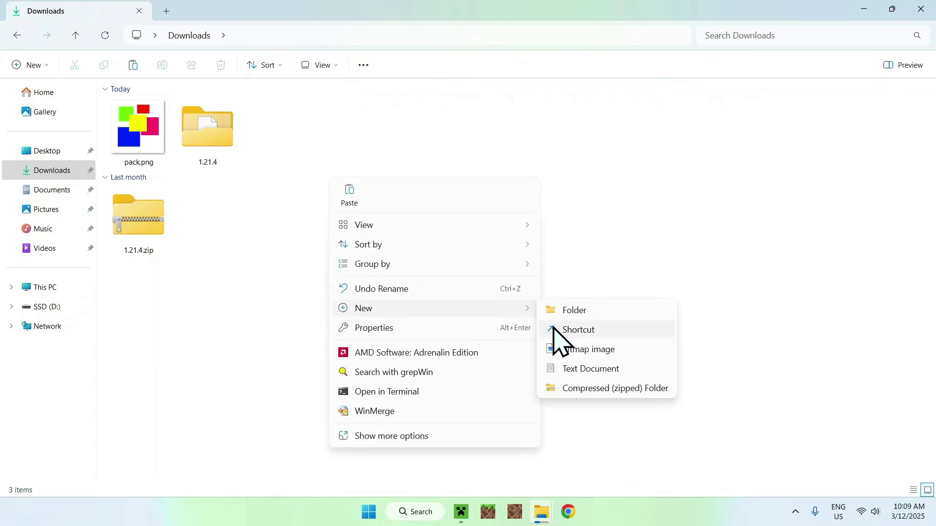
{"action": "left_click", "coordinate": [585, 368]}
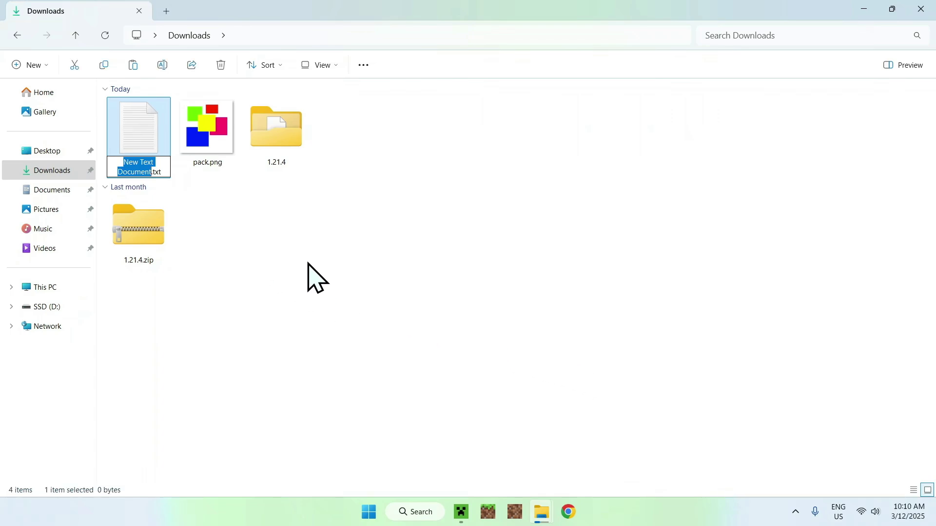
{"action": "type", "text": "pack"}
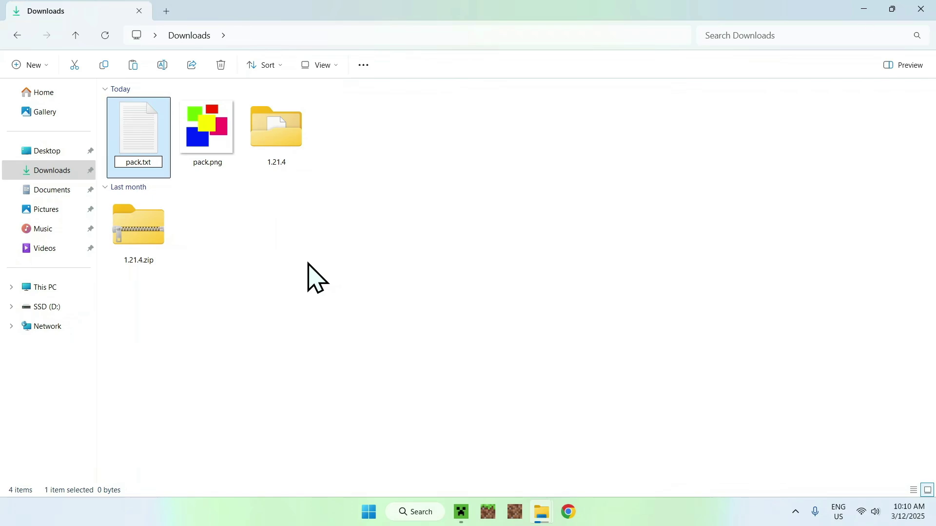
{"action": "left_click", "coordinate": [308, 264]}
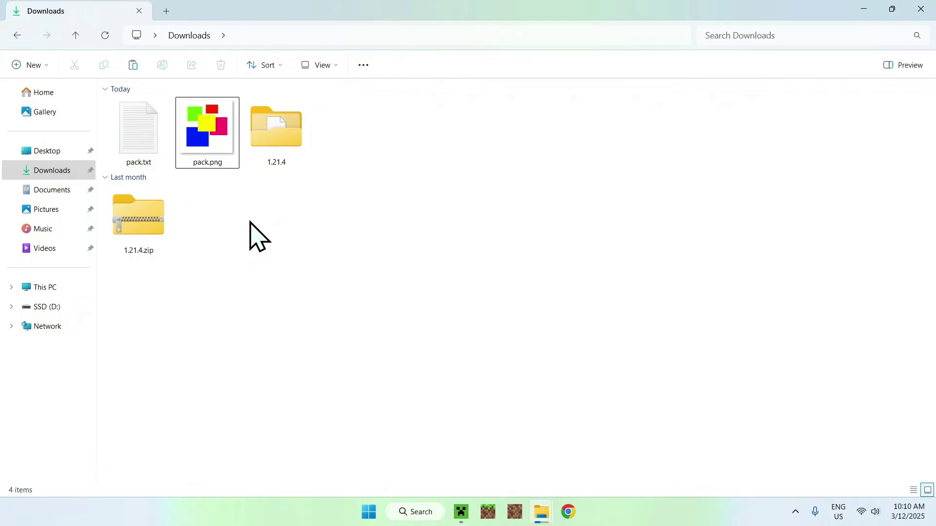
Open pack.txt in Notepad and type '{', '"pack": {' and '"pack_format": 46'
{"action": "left_click", "coordinate": [140, 137]}
{"action": "double_click", "coordinate": [140, 137]}
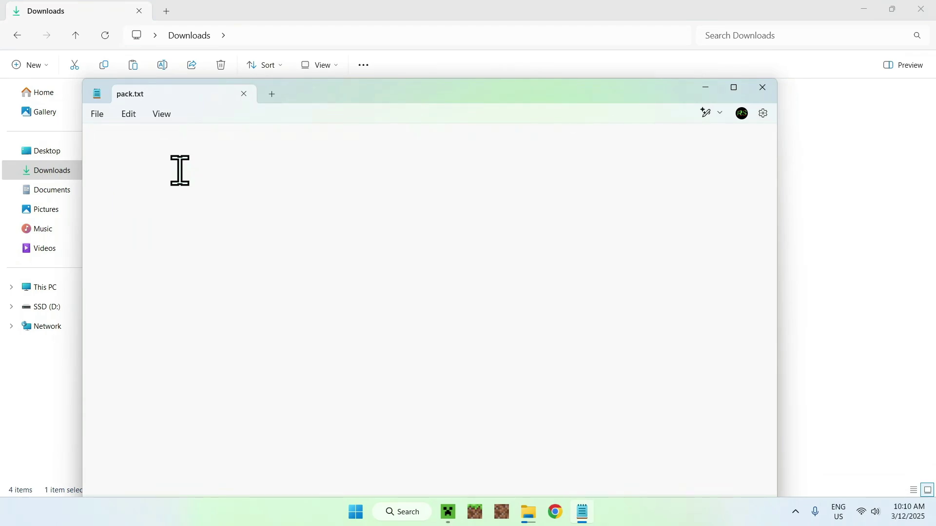
{"action": "type", "text": "{ \t"}
{"action": "type", "text": "\"pack"}
{"action": "type", "text": "\""}
{"action": "type", "text": ":"}
{"action": "type", "text": " {"}
{"action": "type", "text": "\""}
{"action": "type", "text": "pack_fo"}
{"action": "type", "text": "rmat"}
{"action": "type", "text": "\""}
{"action": "type", "text": ":"}
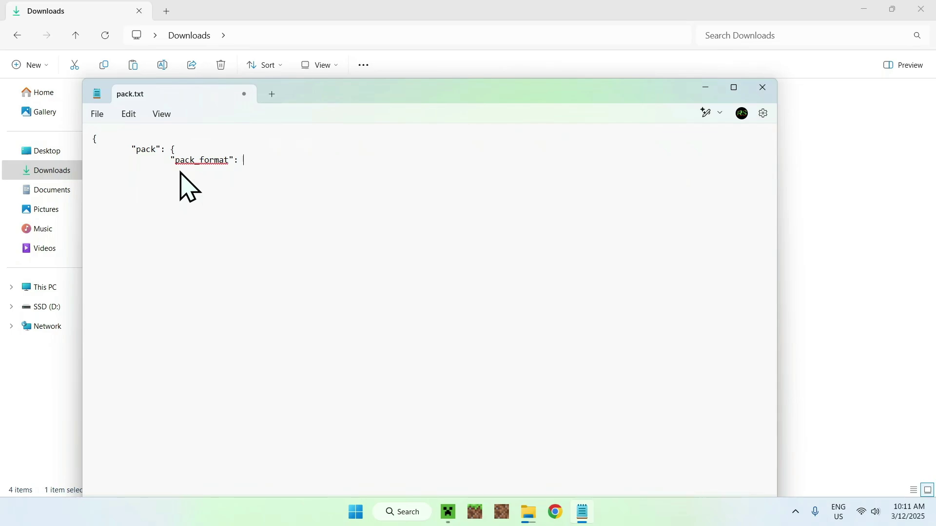
{"action": "type", "text": " 46"}
Search '1.21.4 Minecraft' in Chrome and open the official Java Edition 1.21.4 article
{"action": "left_click", "coordinate": [556, 514]}
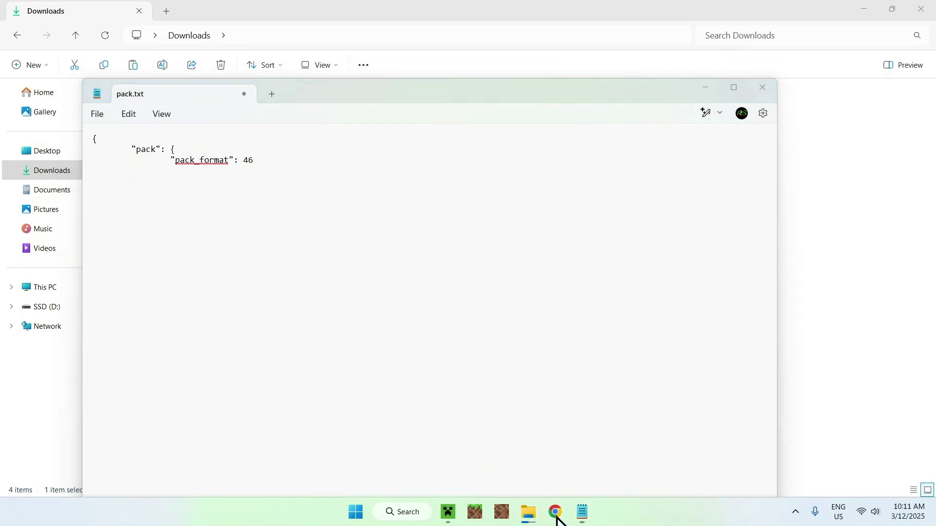
{"action": "type", "text": "1.21.4"}
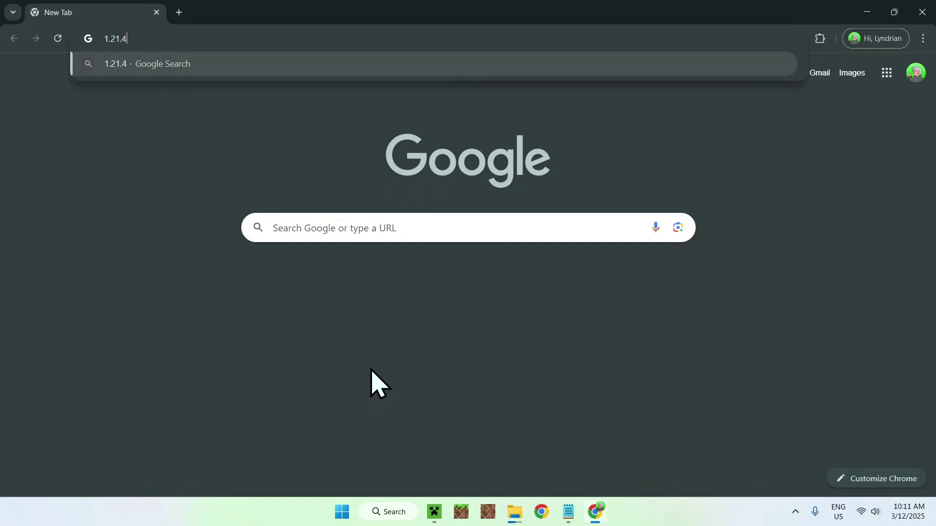
{"action": "type", "text": " Minecraft"}
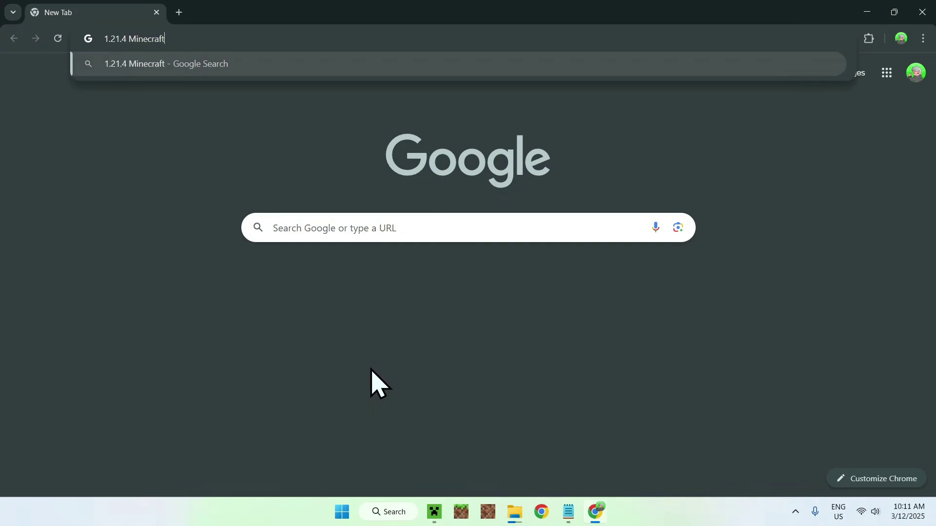
{"action": "key", "text": "Return"}
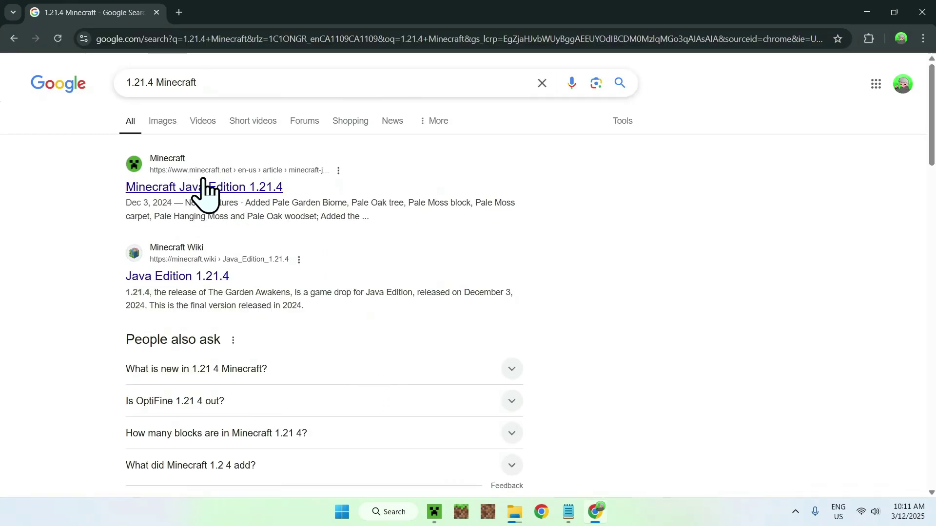
{"action": "left_click", "coordinate": [211, 185]}
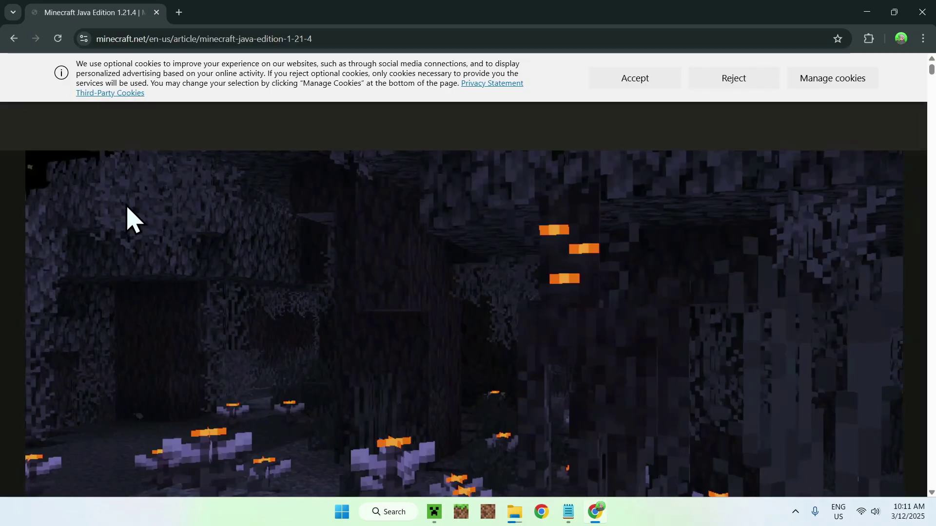
Find 'Resource Pack Version 43 through 46', highlight 46, then close Chrome
{"action": "scroll", "coordinate": [127, 218], "scroll_direction": "down", "scroll_amount": 20}
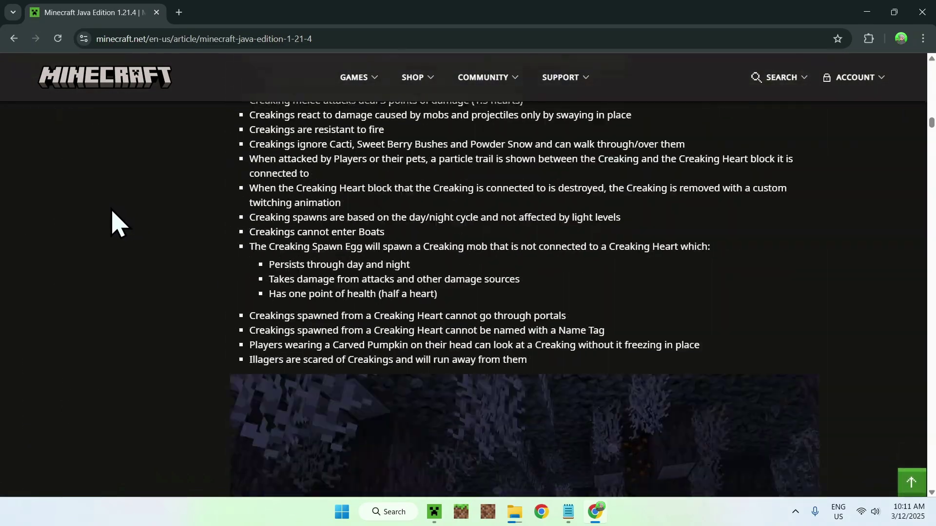
{"action": "scroll", "coordinate": [107, 222], "scroll_direction": "down", "scroll_amount": 20}
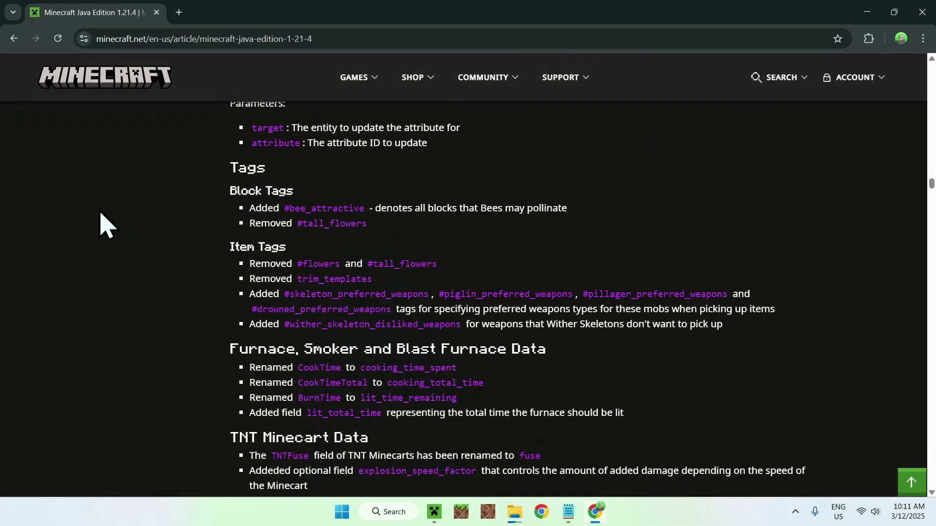
{"action": "scroll", "coordinate": [105, 224], "scroll_direction": "down", "scroll_amount": 14}
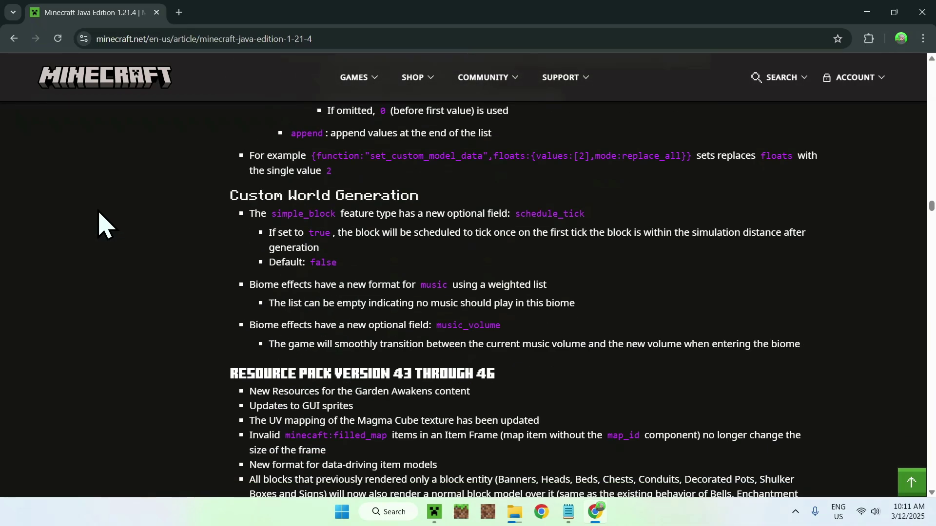
{"action": "scroll", "coordinate": [209, 272], "scroll_direction": "down", "scroll_amount": 2}
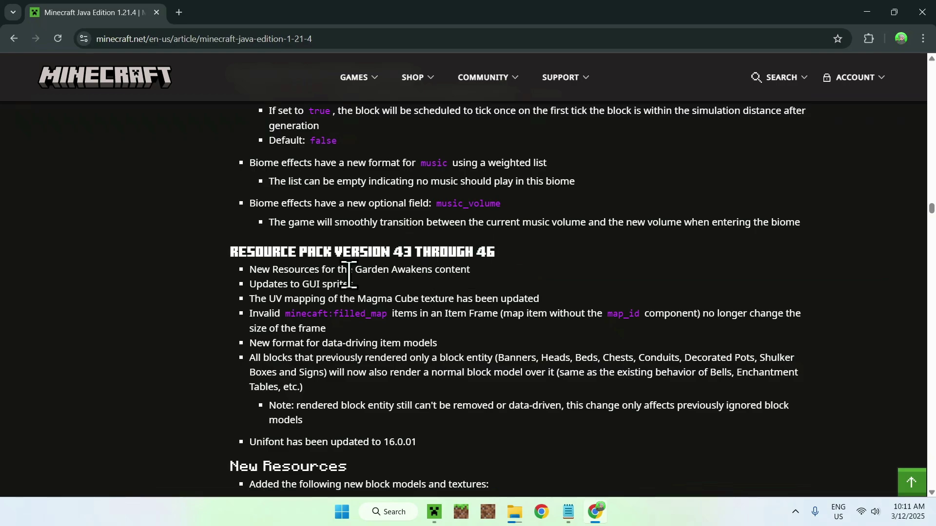
{"action": "double_click", "coordinate": [483, 252]}
{"action": "left_click", "coordinate": [921, 12]}
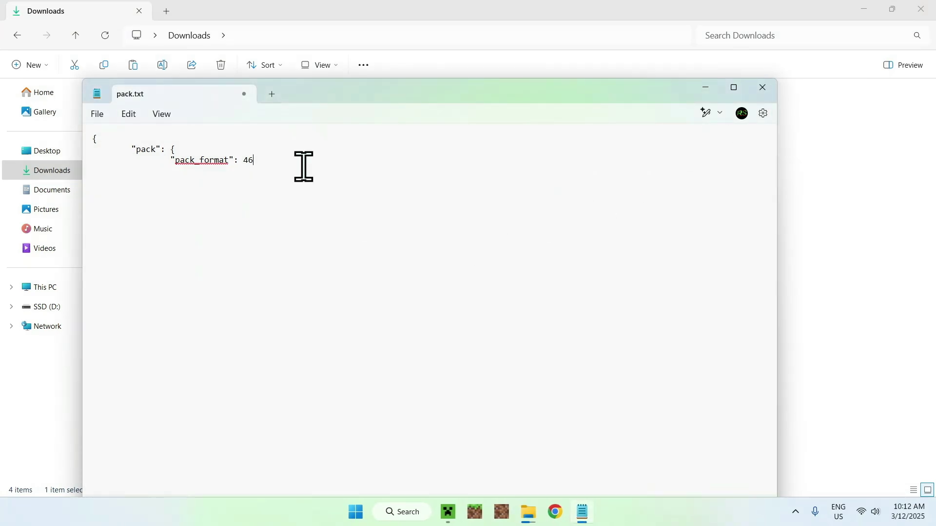
Add a comma, '"description": "Test Pack"' and the two closing braces to pack.txt
{"action": "type", "text": ","}
{"action": "type", "text": "de"}
{"action": "type", "text": "scriptio"}
{"action": "type", "text": "n"}
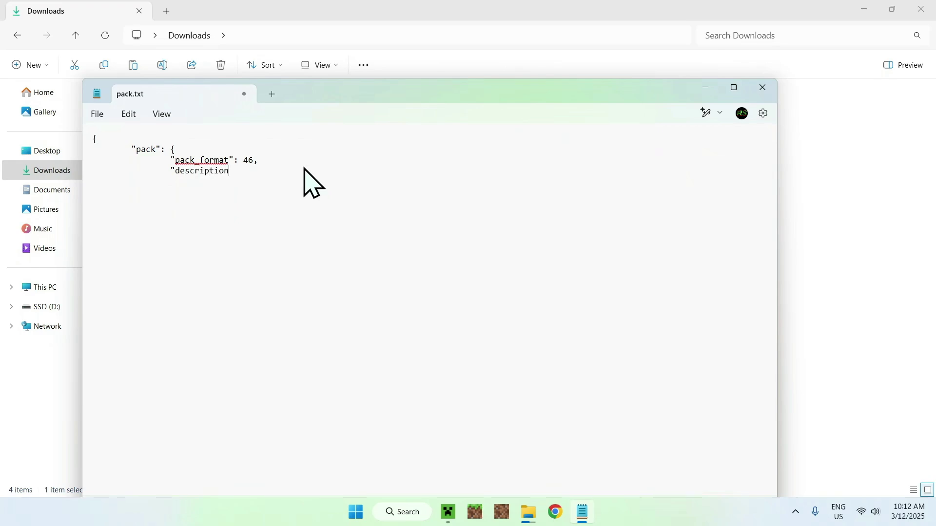
{"action": "type", "text": "\";"}
{"action": "key", "text": "BackSpace"}
{"action": "type", "text": ": \"Test Pack\""}
{"action": "type", "text": "}"}
{"action": "key", "text": "Return"}
{"action": "type", "text": "}"}
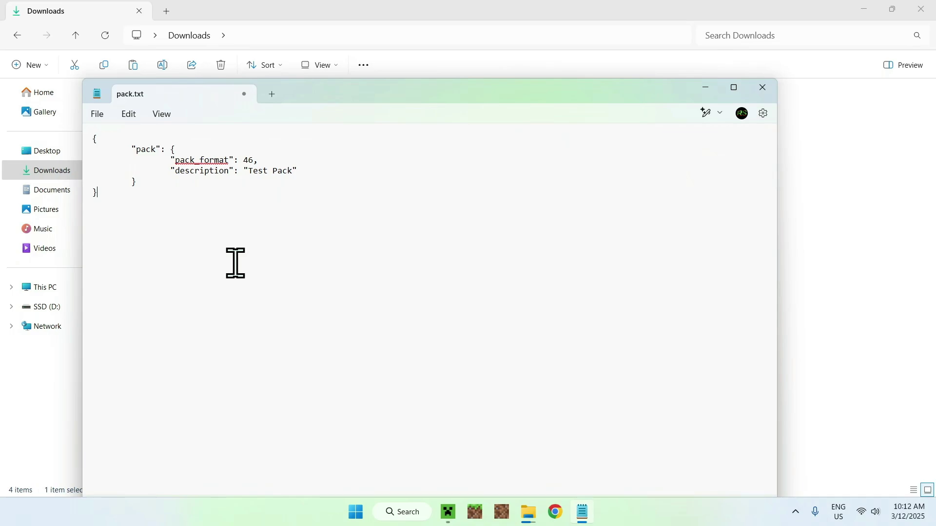
Close pack.txt saving the changes, then reopen it to check its contents
{"action": "left_click", "coordinate": [244, 93]}
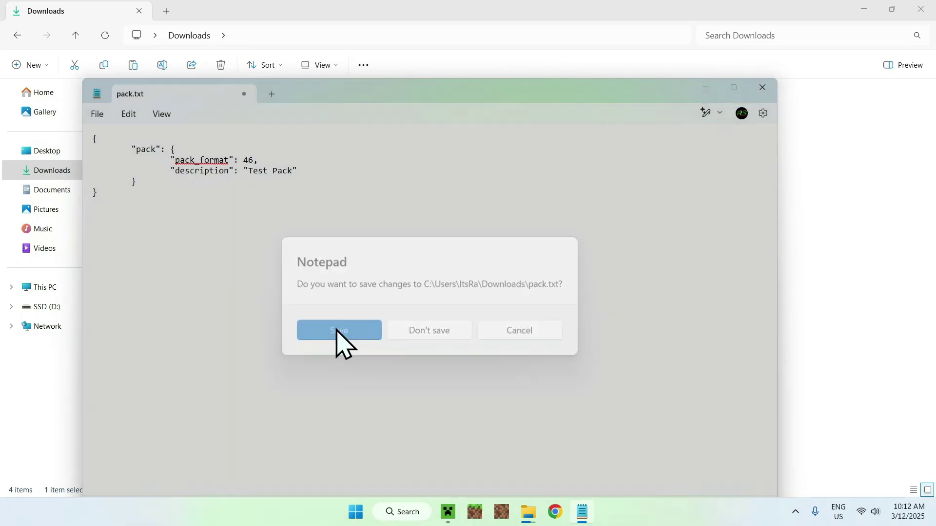
{"action": "left_click", "coordinate": [337, 330]}
{"action": "double_click", "coordinate": [146, 151]}
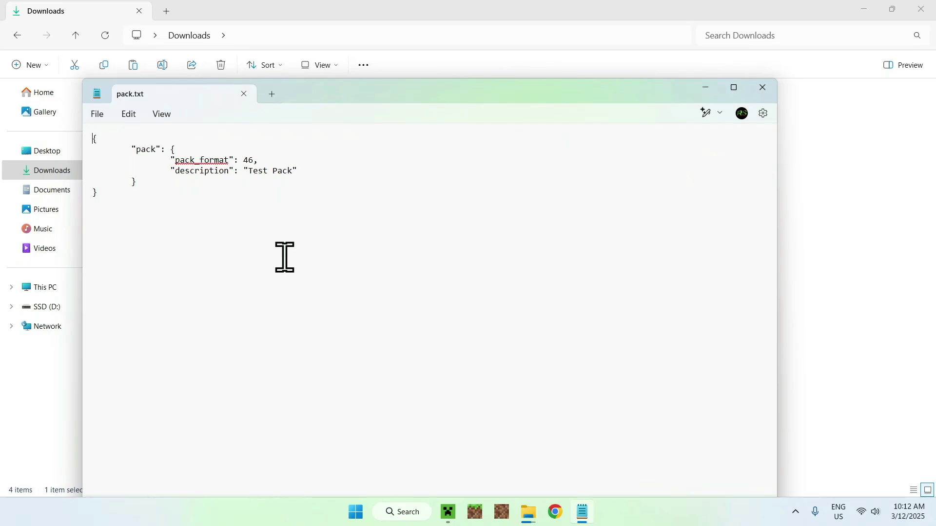
Rename pack.txt to pack.mcmeta, confirm the extension change, and verify its contents in Notepad
{"action": "left_click", "coordinate": [243, 94]}
{"action": "left_click", "coordinate": [162, 65]}
{"action": "left_click", "coordinate": [157, 162]}
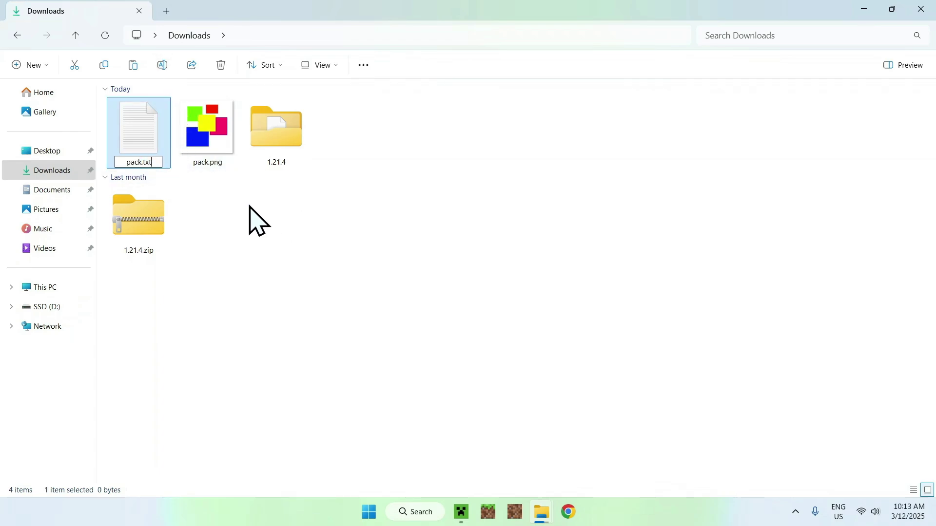
{"action": "key", "text": "BackSpace"}
{"action": "key", "text": "BackSpace"}
{"action": "key", "text": "BackSpace"}
{"action": "type", "text": "mcmeta"}
{"action": "key", "text": "Return"}
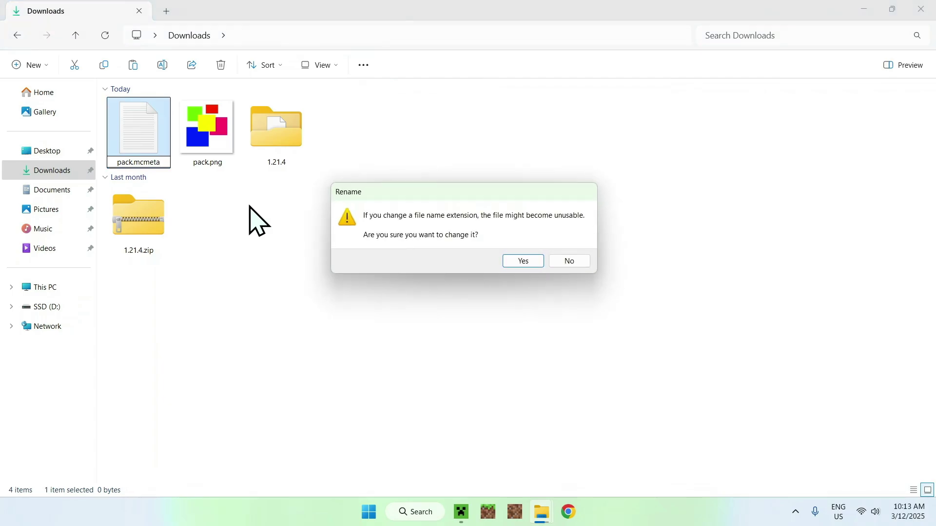
{"action": "left_click", "coordinate": [522, 260]}
{"action": "double_click", "coordinate": [138, 146]}
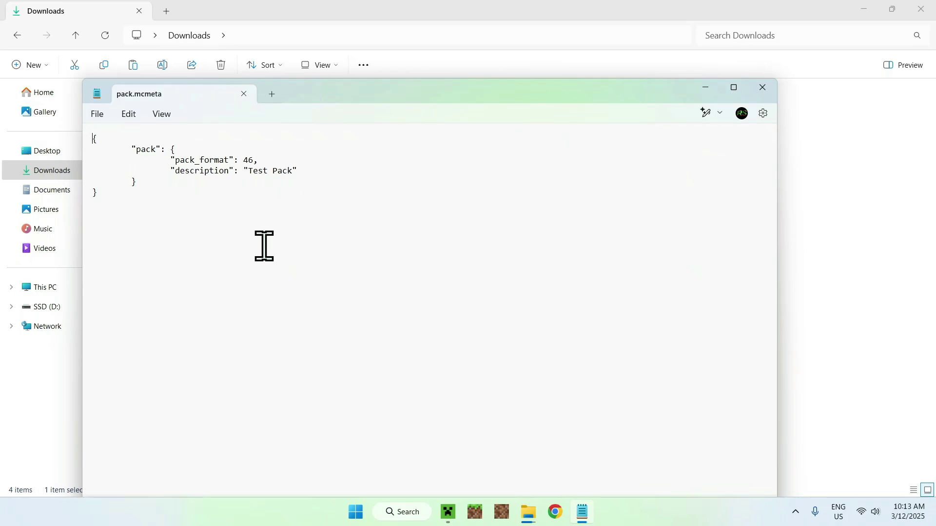
{"action": "left_click", "coordinate": [762, 88]}
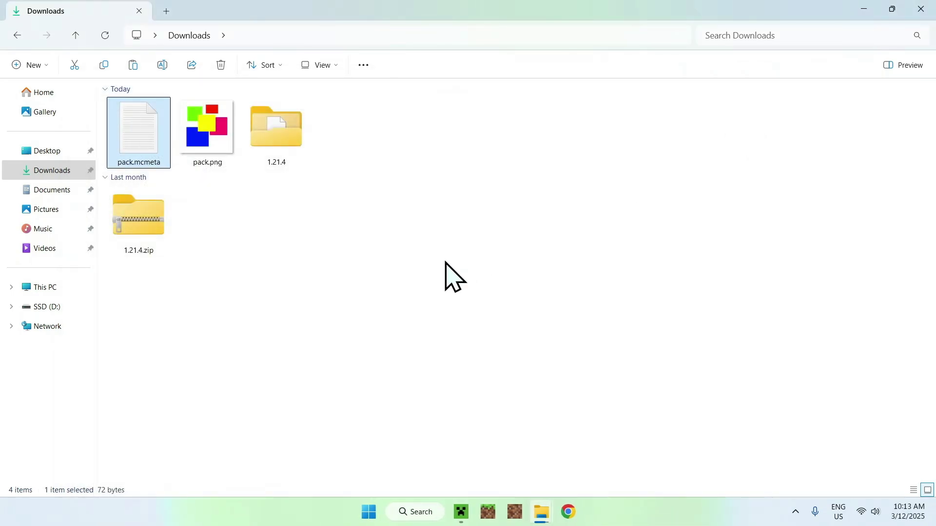
Check the 1.21.4.zip extraction has finished, then delete the 1.21.4.zip archive
{"action": "mouse_move", "coordinate": [552, 502]}
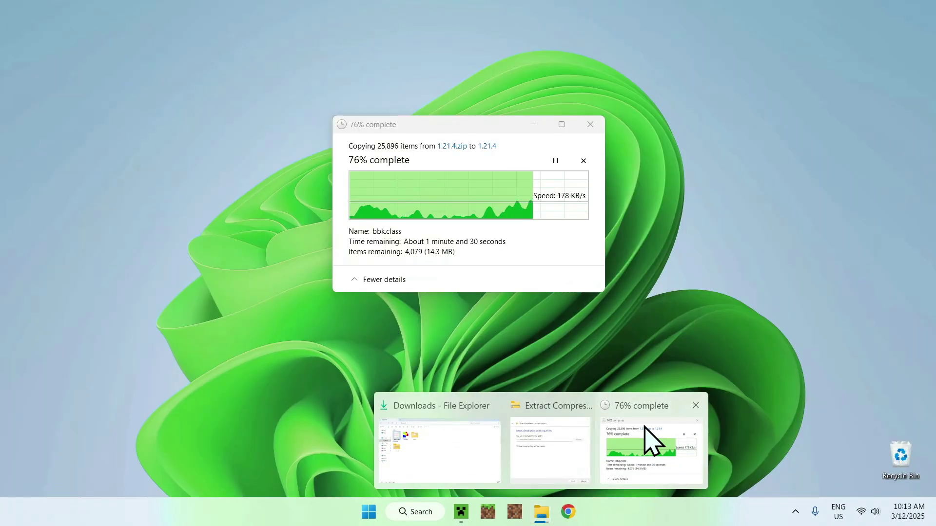
{"action": "left_click", "coordinate": [647, 439]}
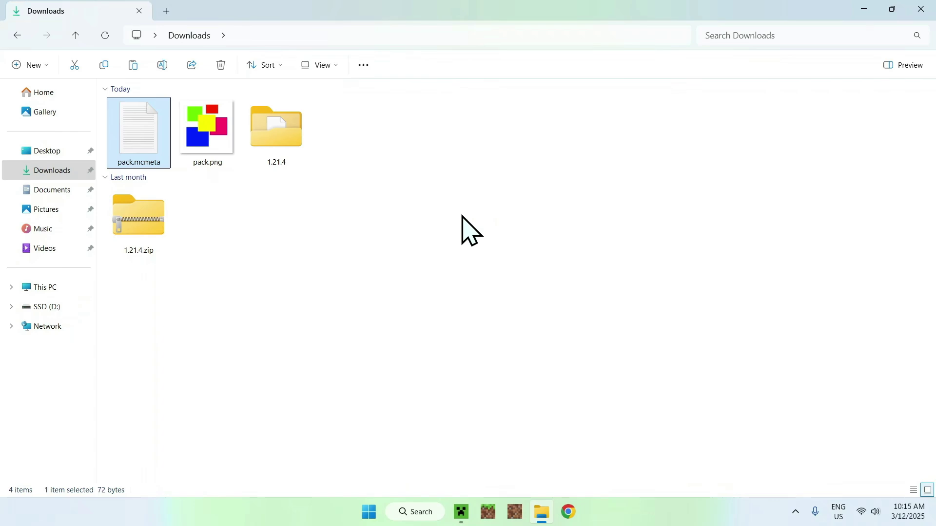
{"action": "left_click", "coordinate": [163, 228]}
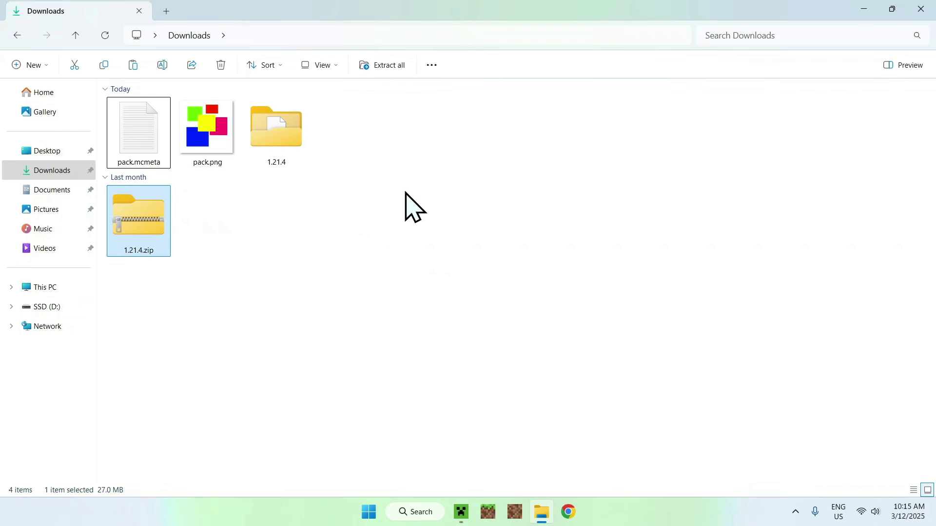
{"action": "left_click", "coordinate": [221, 65]}
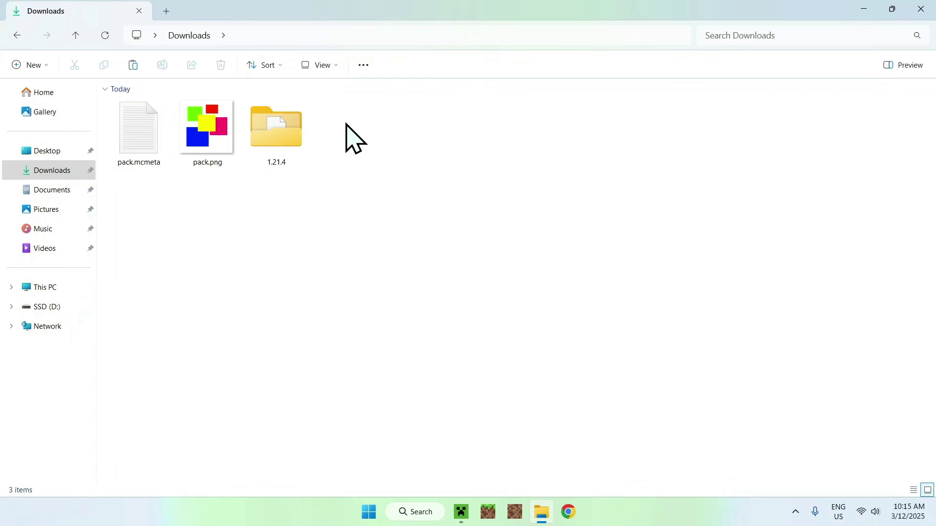
Copy the assets folder from 1.21.4 into Downloads, then select the 1.21.4 folder
{"action": "double_click", "coordinate": [287, 122]}
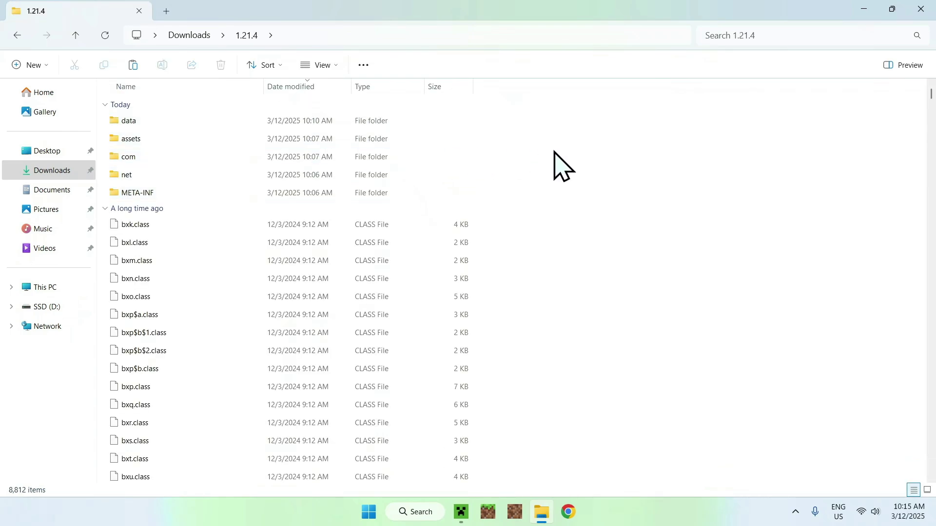
{"action": "left_click", "coordinate": [383, 140]}
{"action": "left_click", "coordinate": [103, 65]}
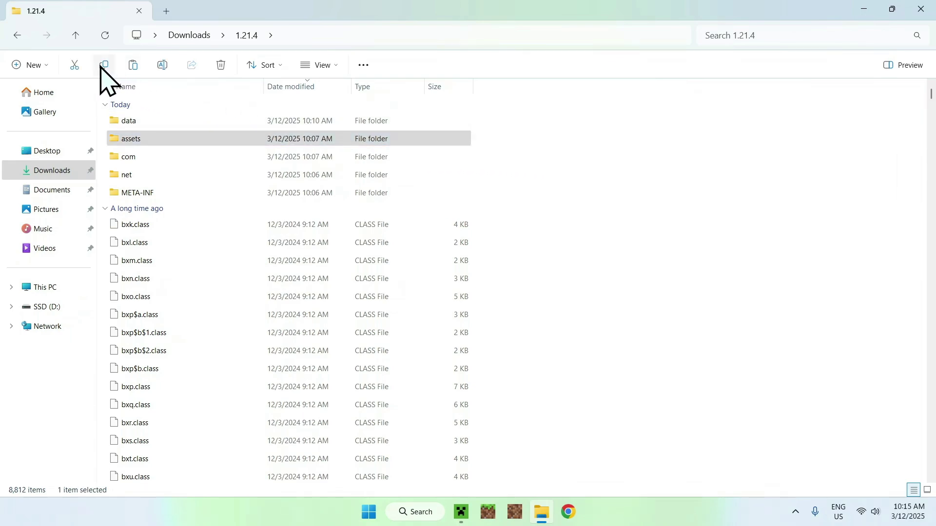
{"action": "left_click", "coordinate": [186, 37]}
{"action": "left_click", "coordinate": [133, 63]}
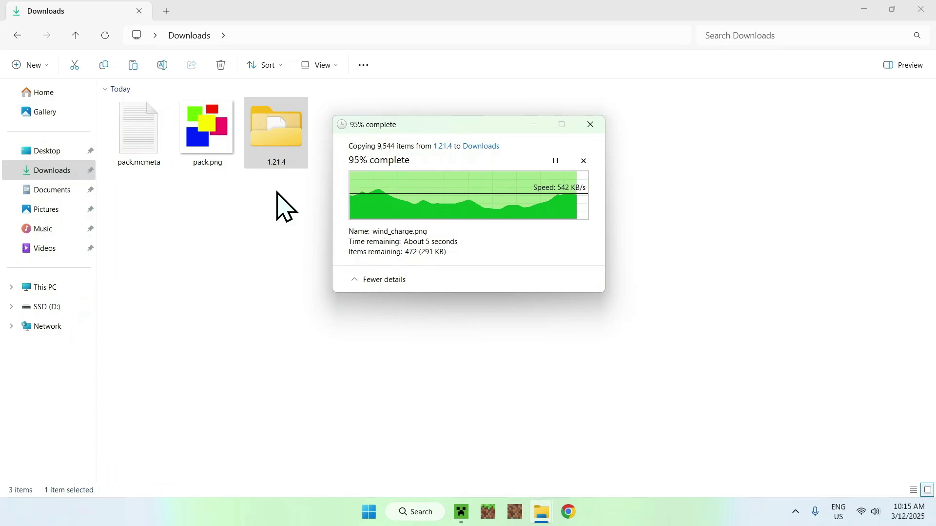
{"action": "left_click", "coordinate": [287, 206]}
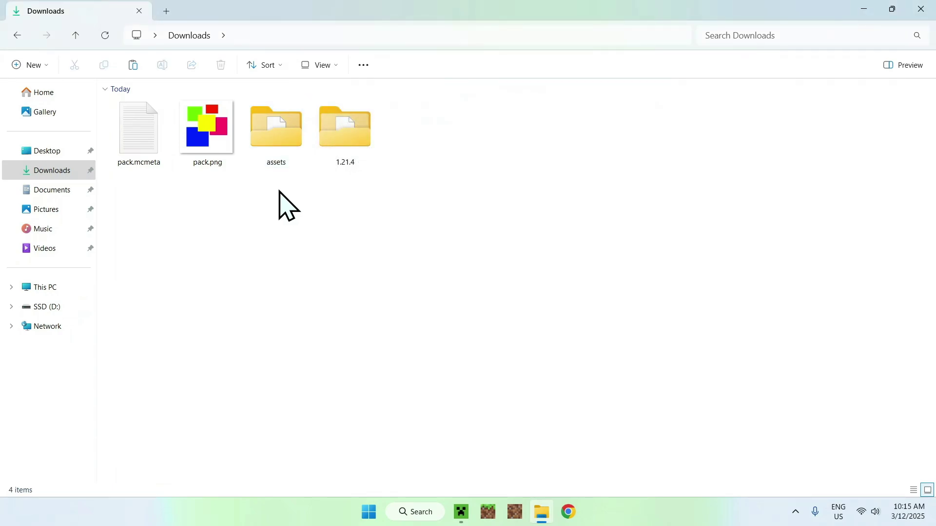
{"action": "left_click_drag", "start_coordinate": [434, 157], "coordinate": [358, 128]}
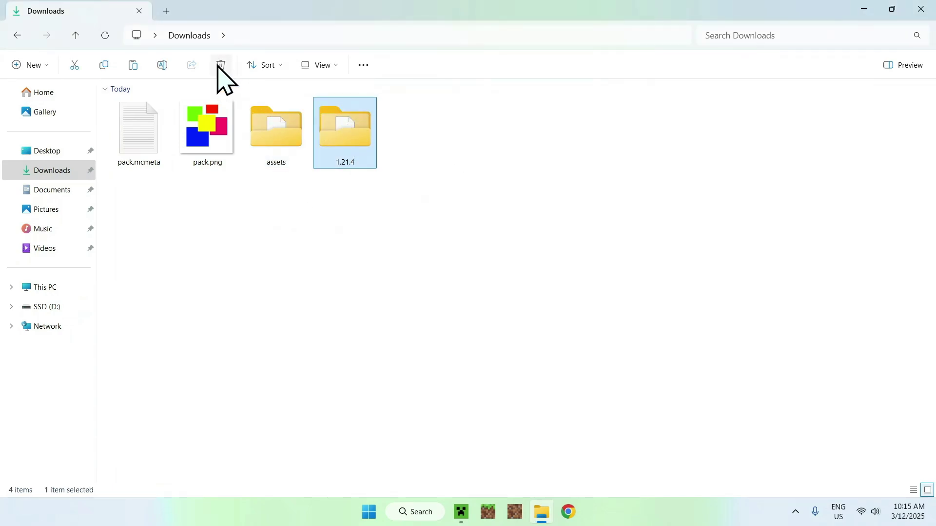